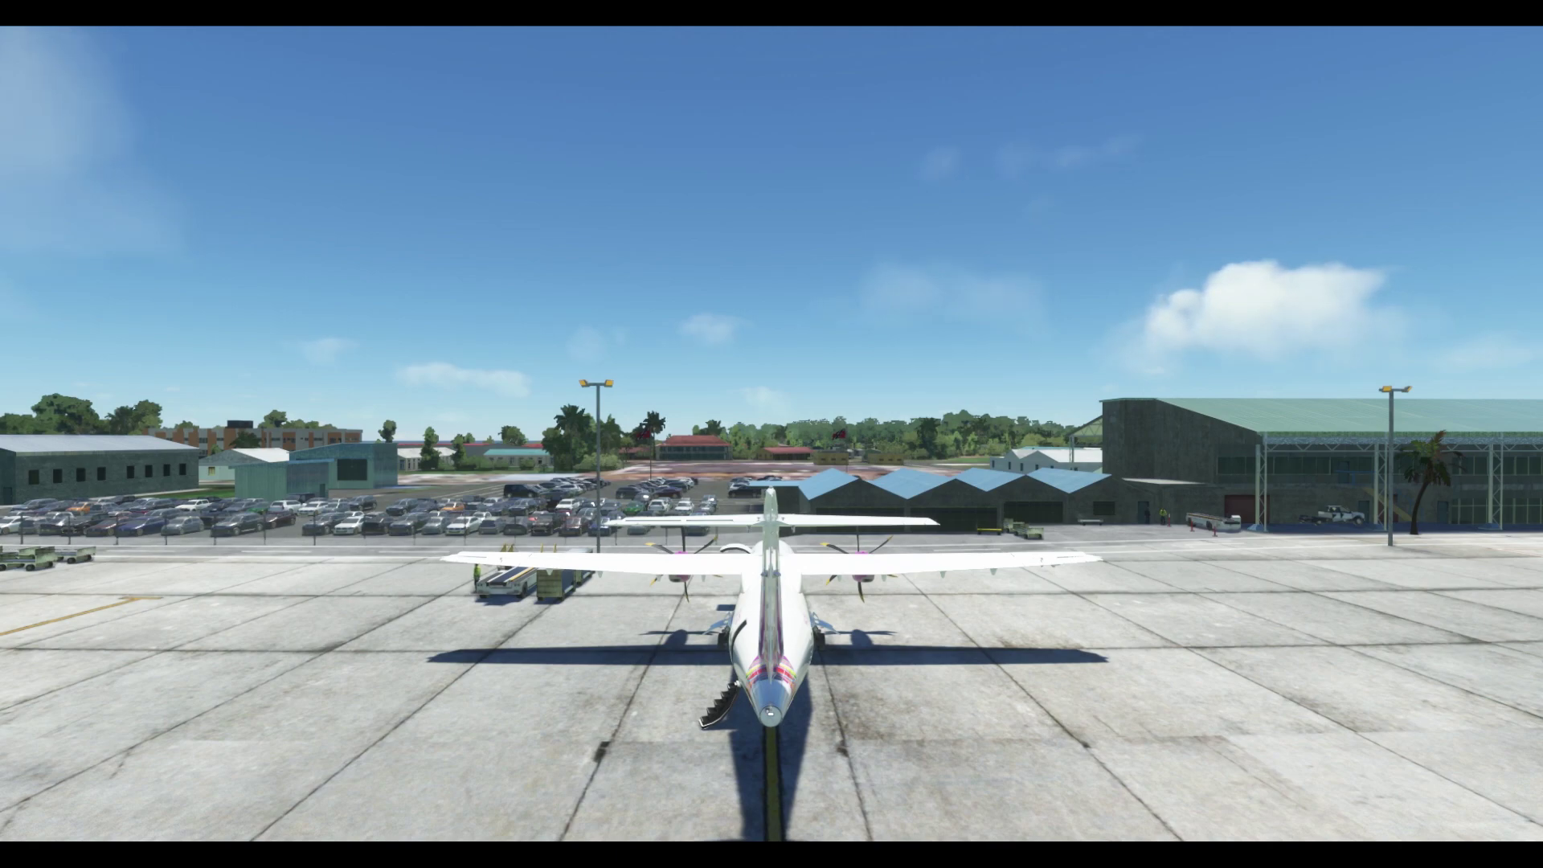
# Switch to the free showcase drone camera to look over the parked aircraft, and close the camera settings.
pyautogui.moveTo(740, 60)
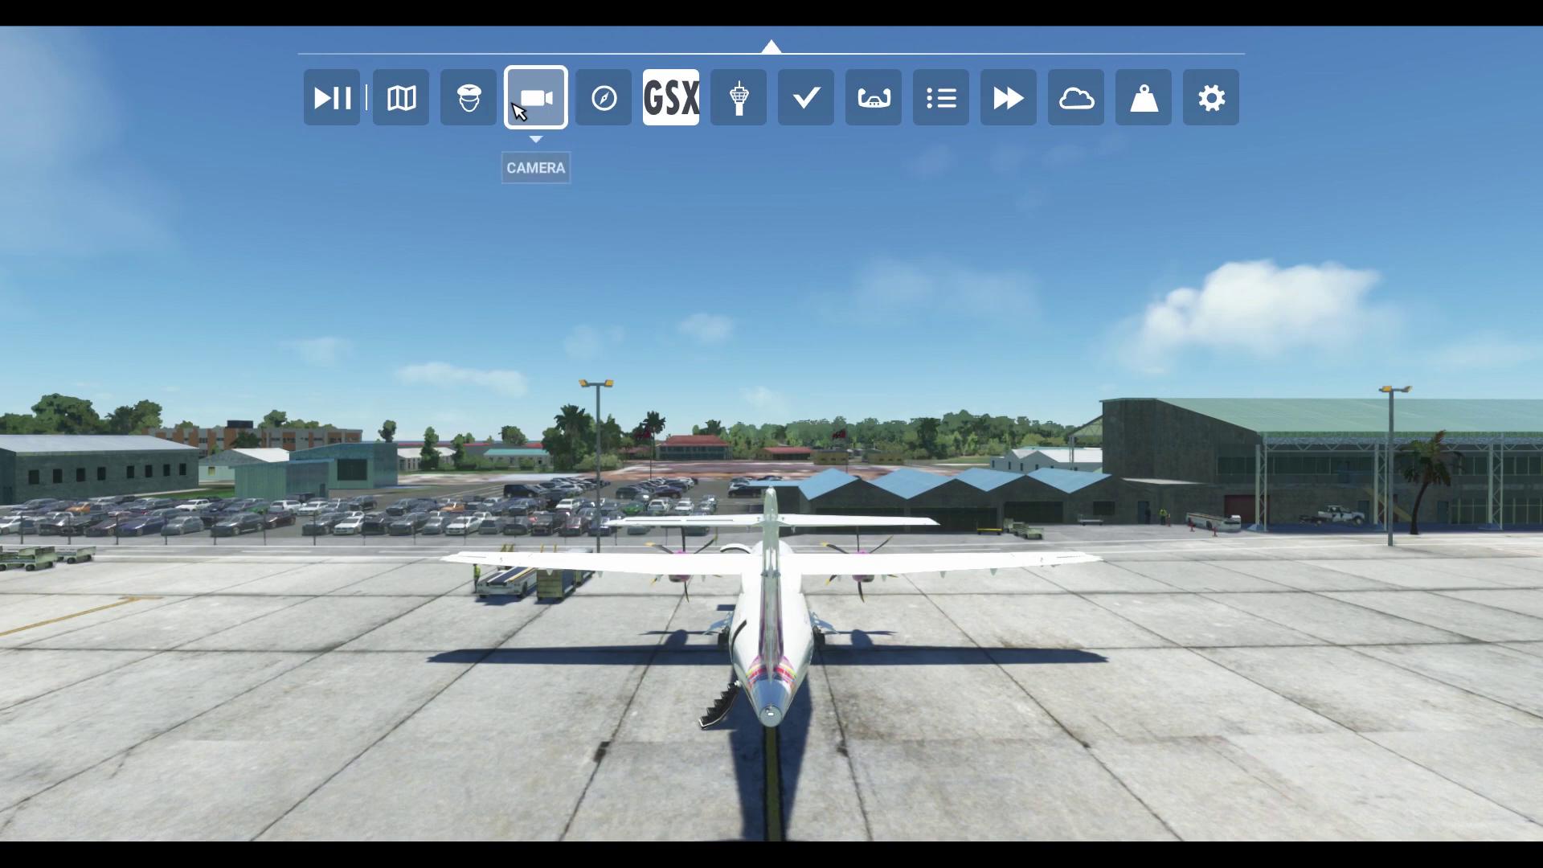
pyautogui.click(525, 112)
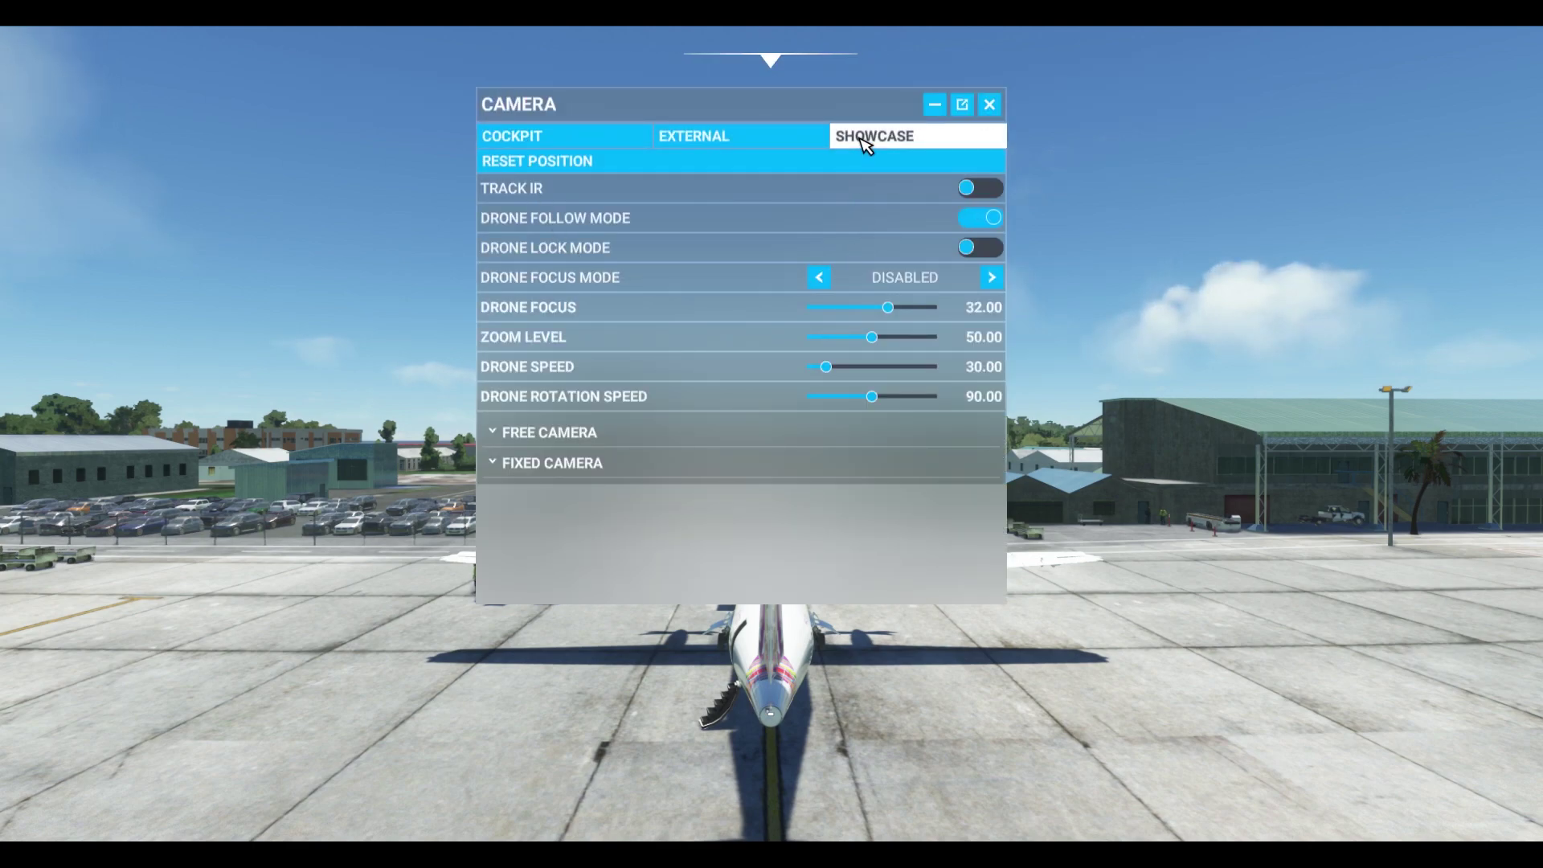
pyautogui.click(521, 438)
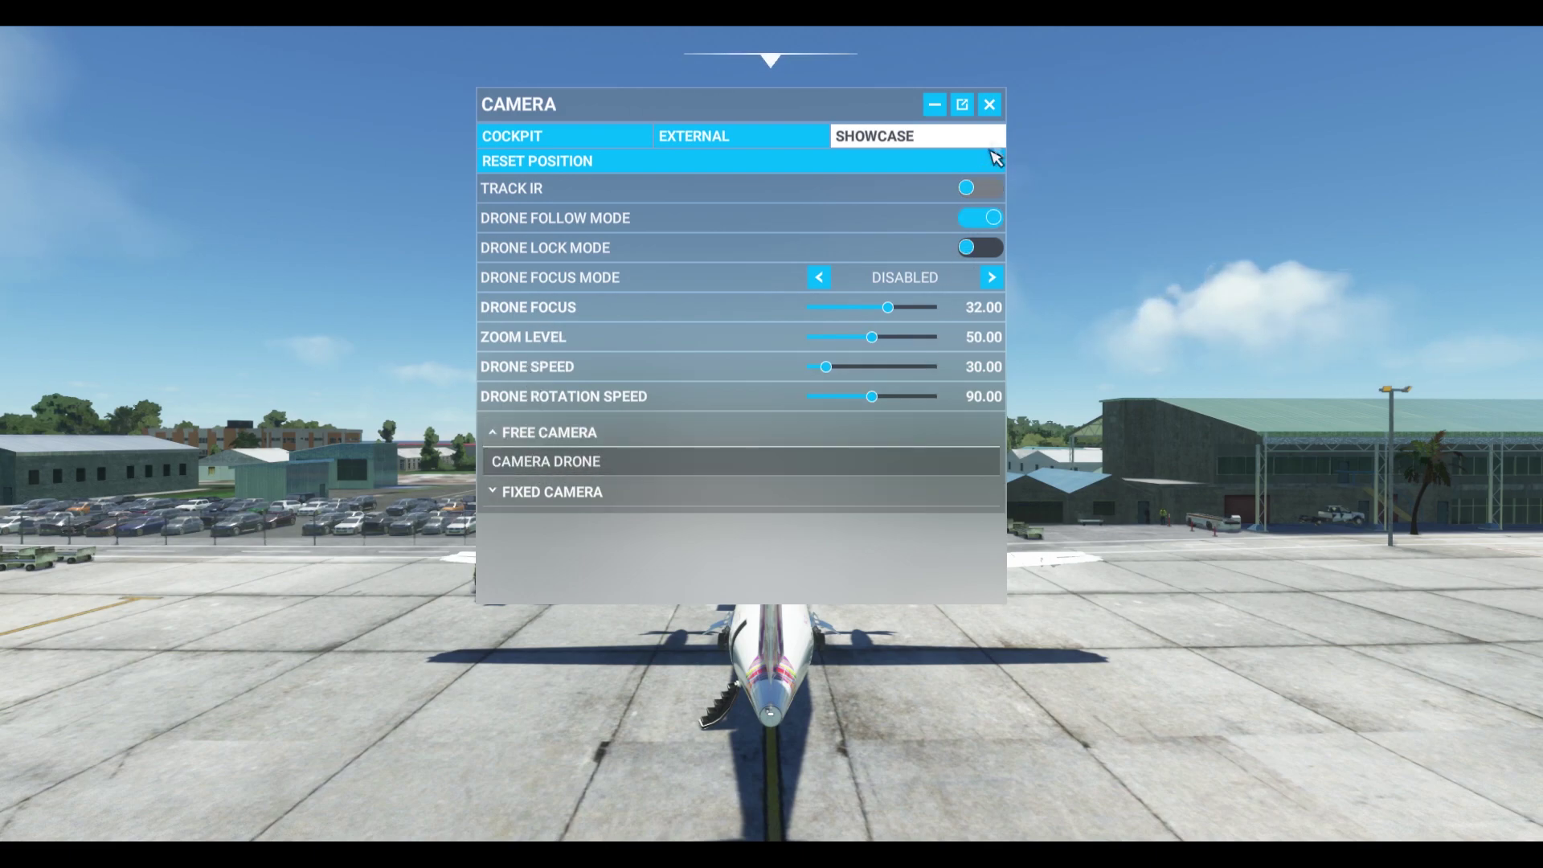
pyautogui.click(989, 104)
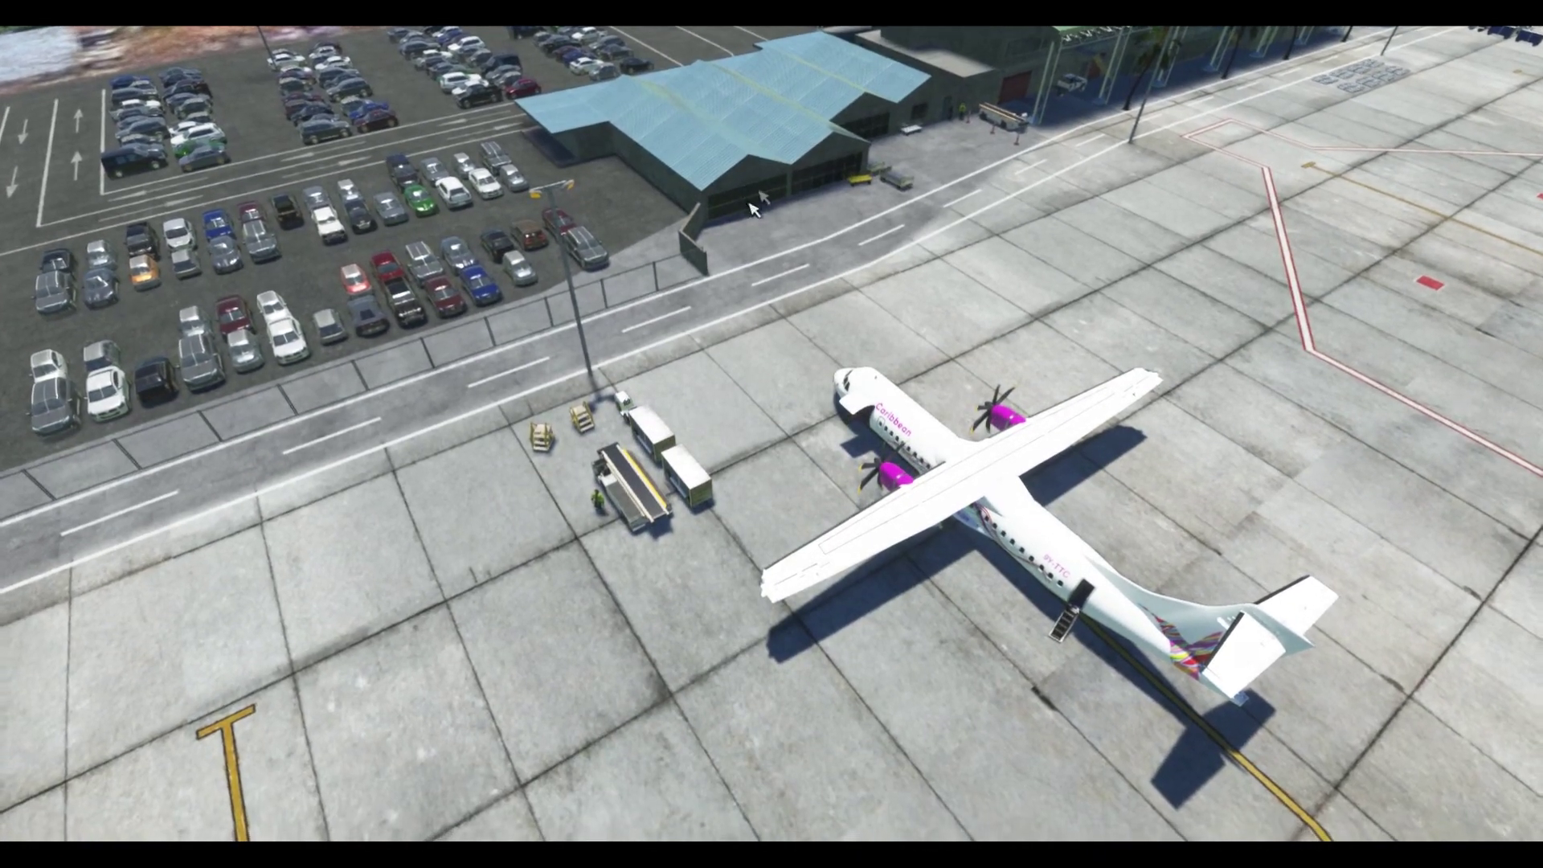
# Open the GSX airport position customization for Gate 5 by way of the additional services, and shift its window aside.
pyautogui.moveTo(685, 95)
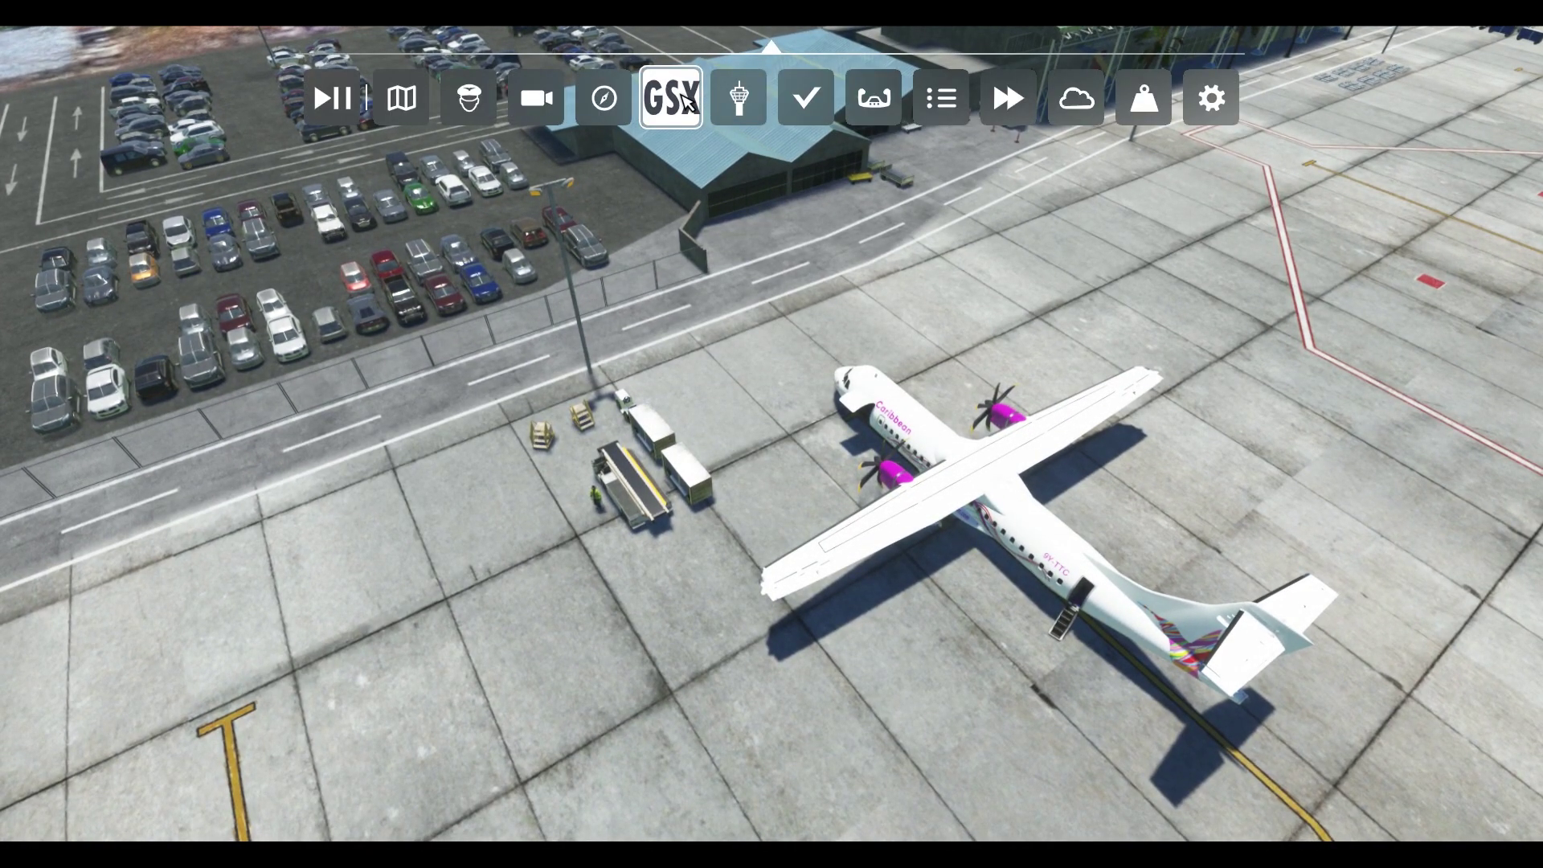
pyautogui.click(683, 98)
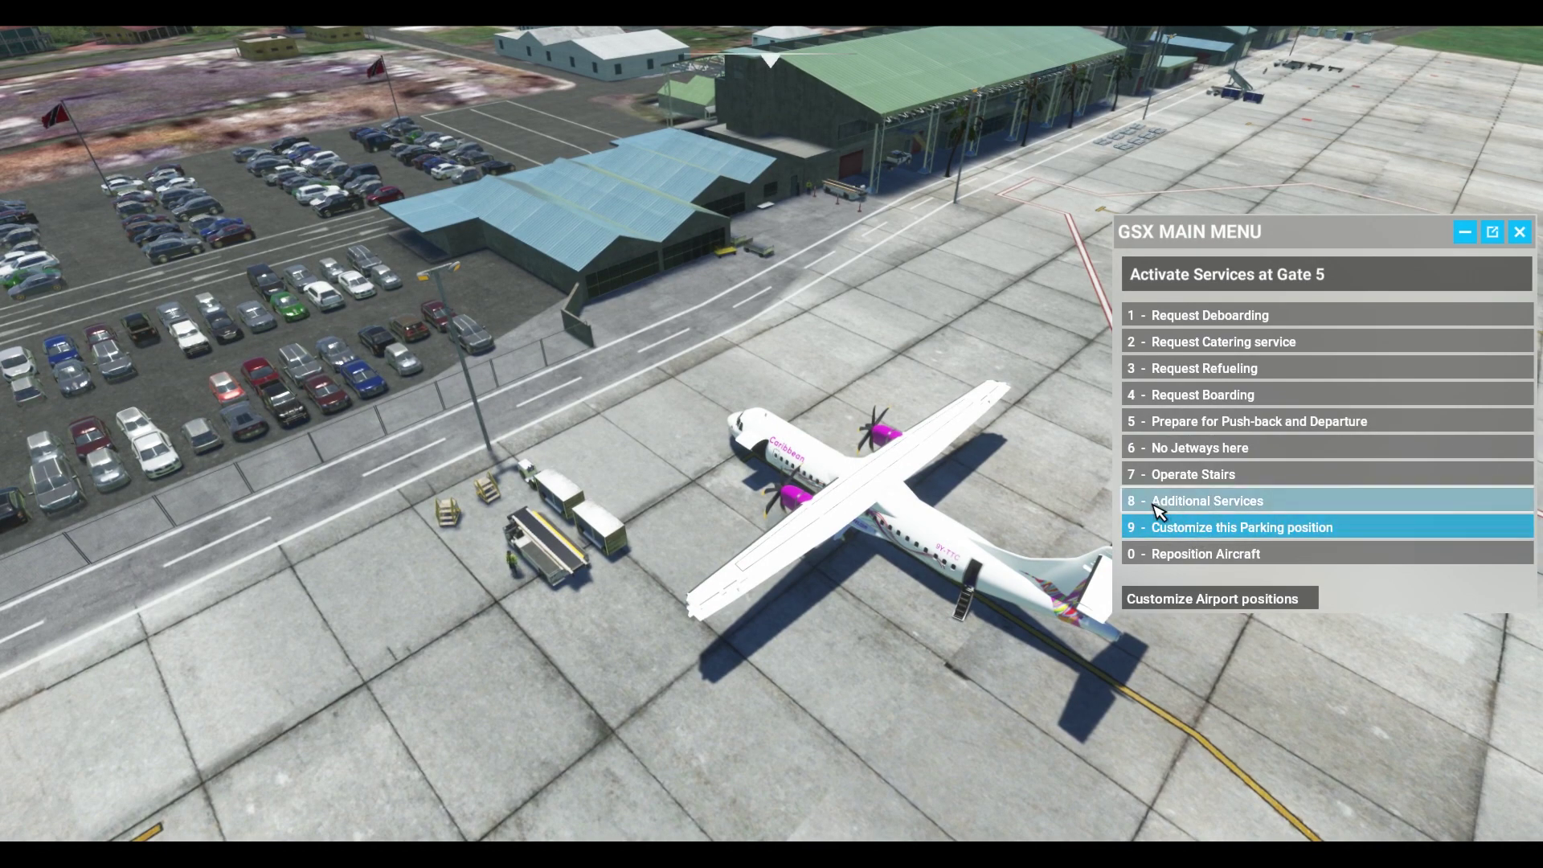
pyautogui.click(1264, 513)
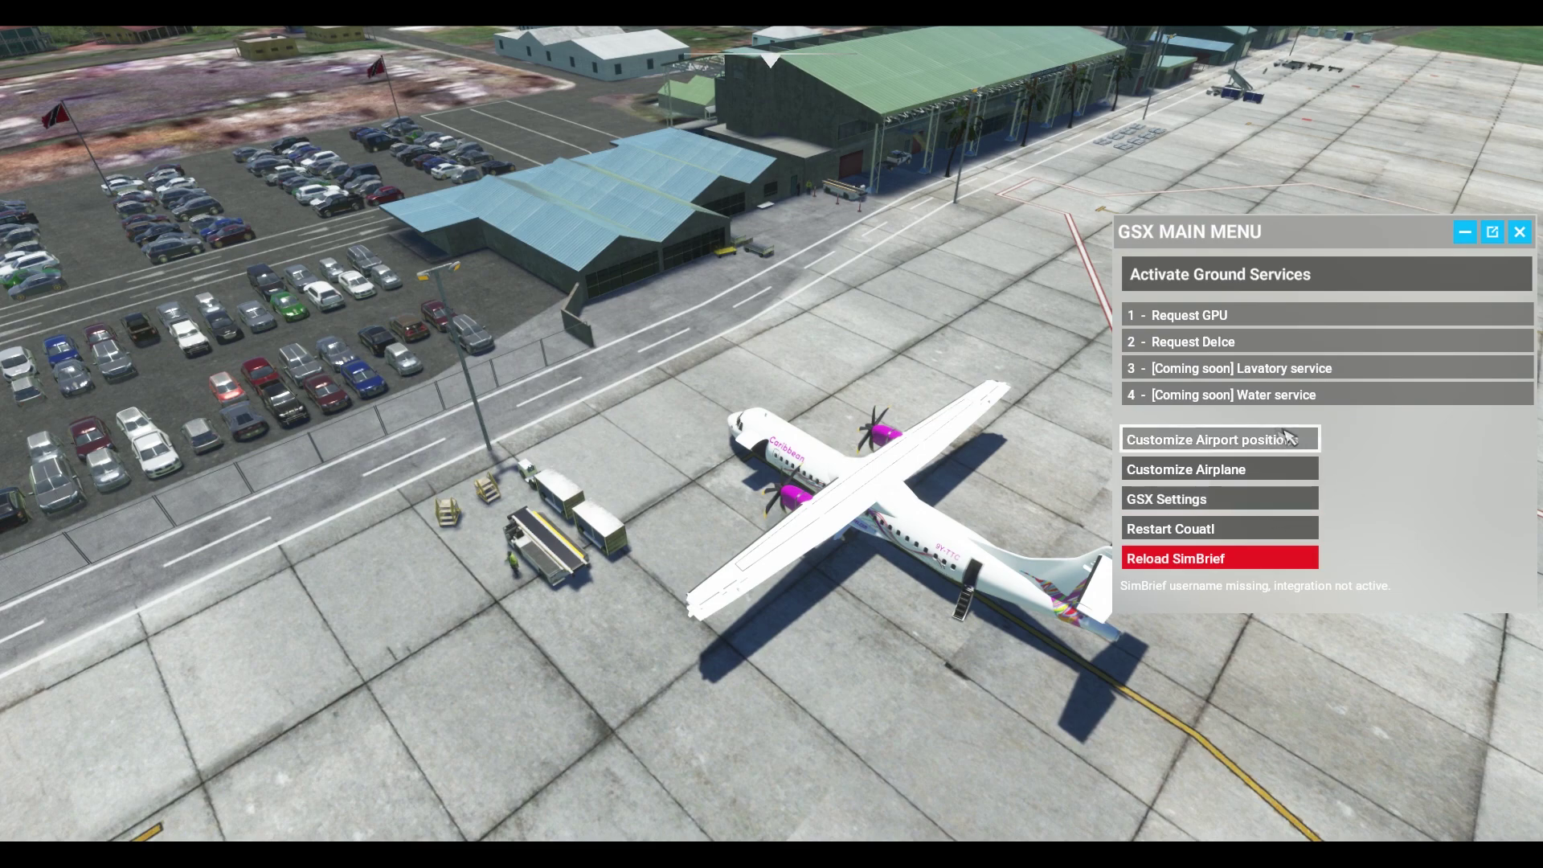
pyautogui.click(1248, 443)
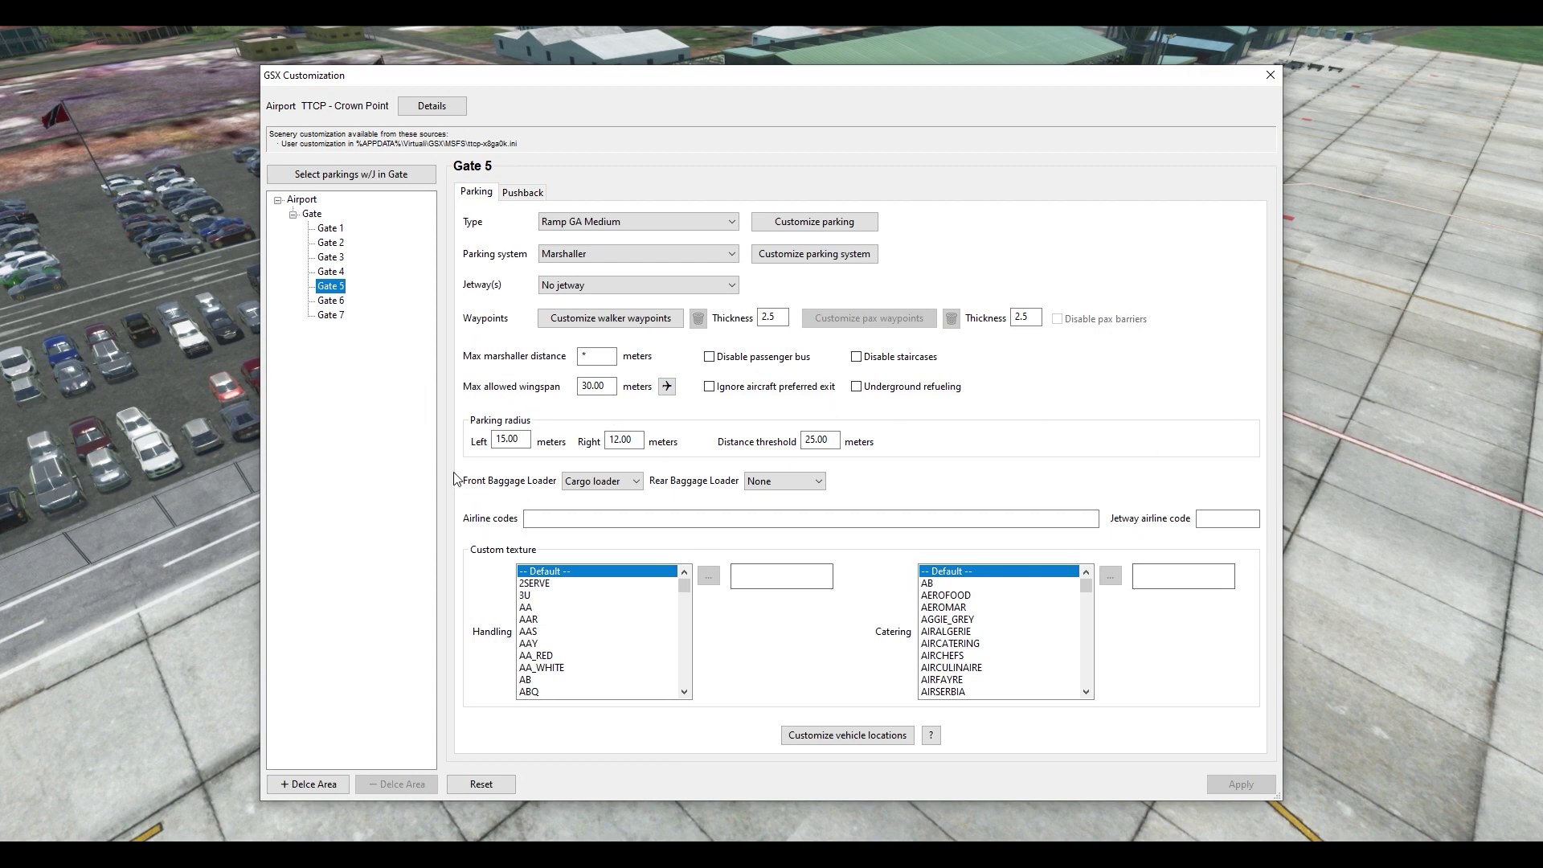
pyautogui.moveTo(669, 80); pyautogui.dragTo(794, 84)
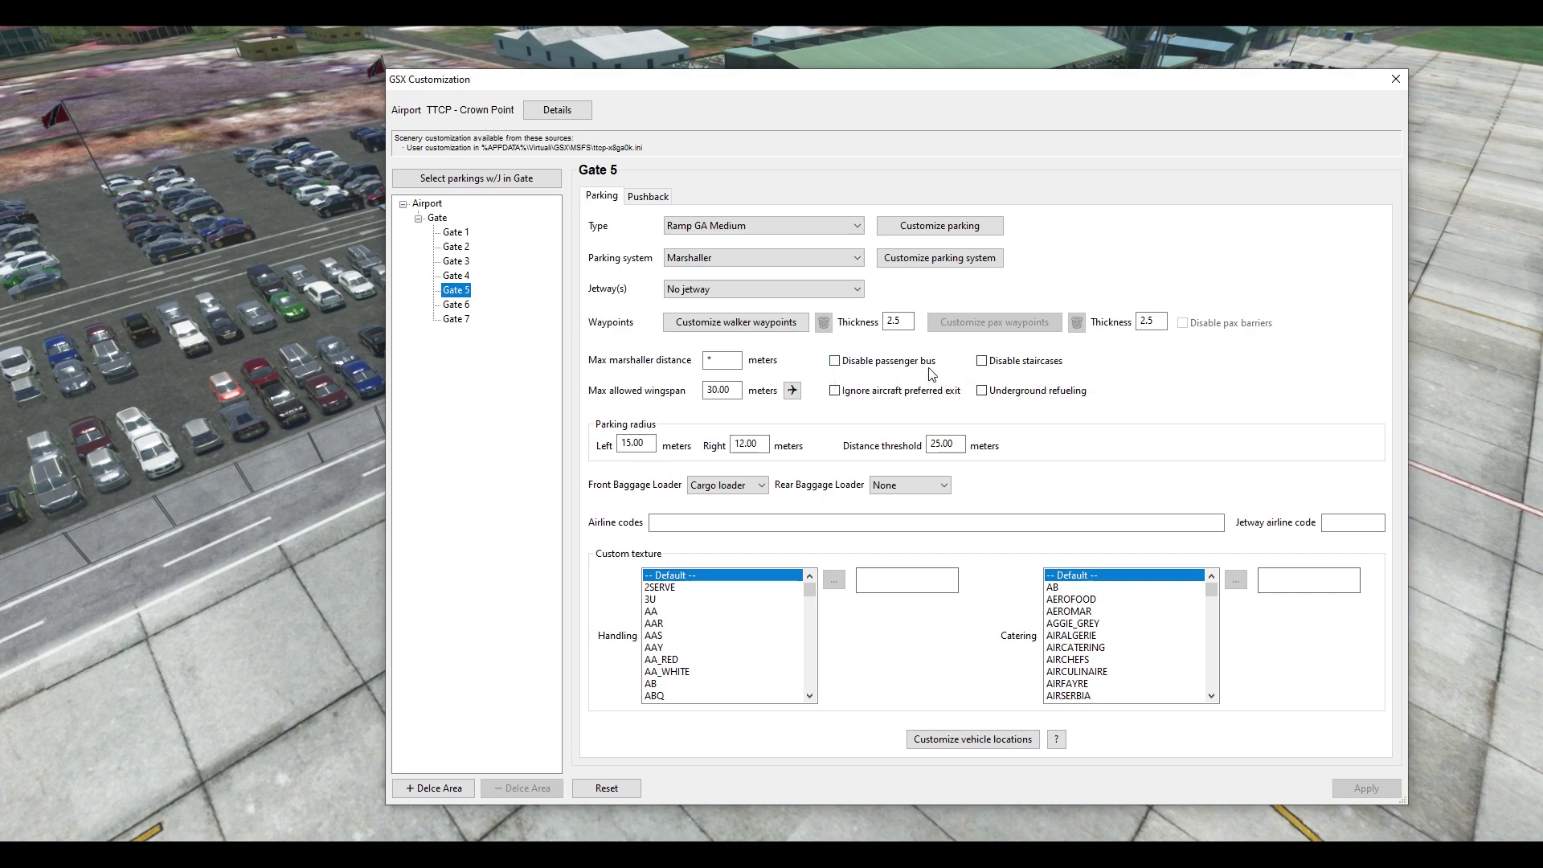
# Disable the passenger bus for Gate 5 and start customizing its pax waypoints, dismissing the editor key reference.
pyautogui.click(888, 368)
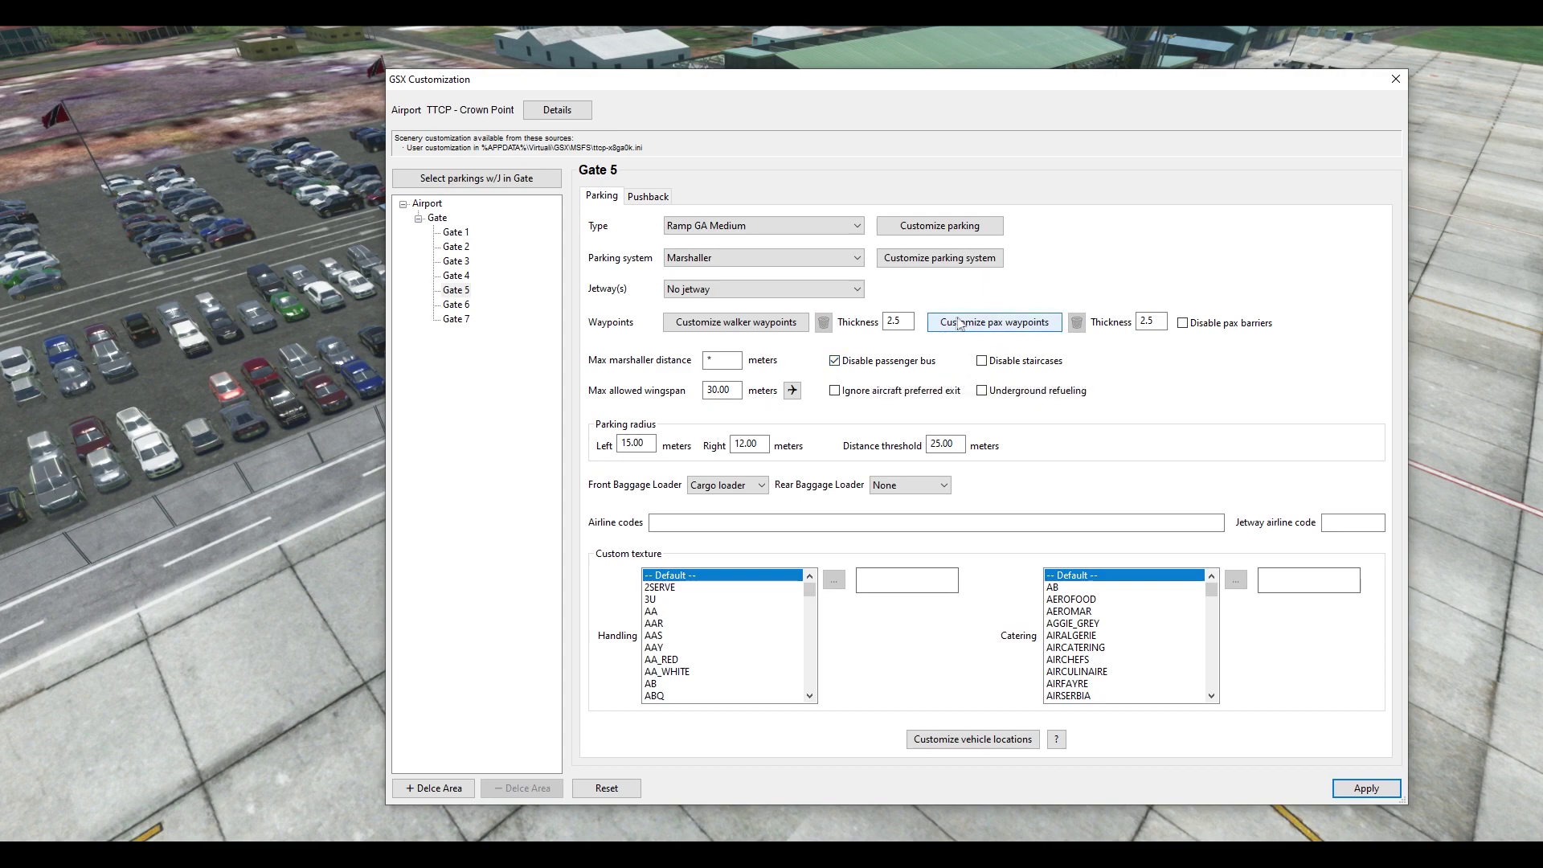
pyautogui.click(1041, 325)
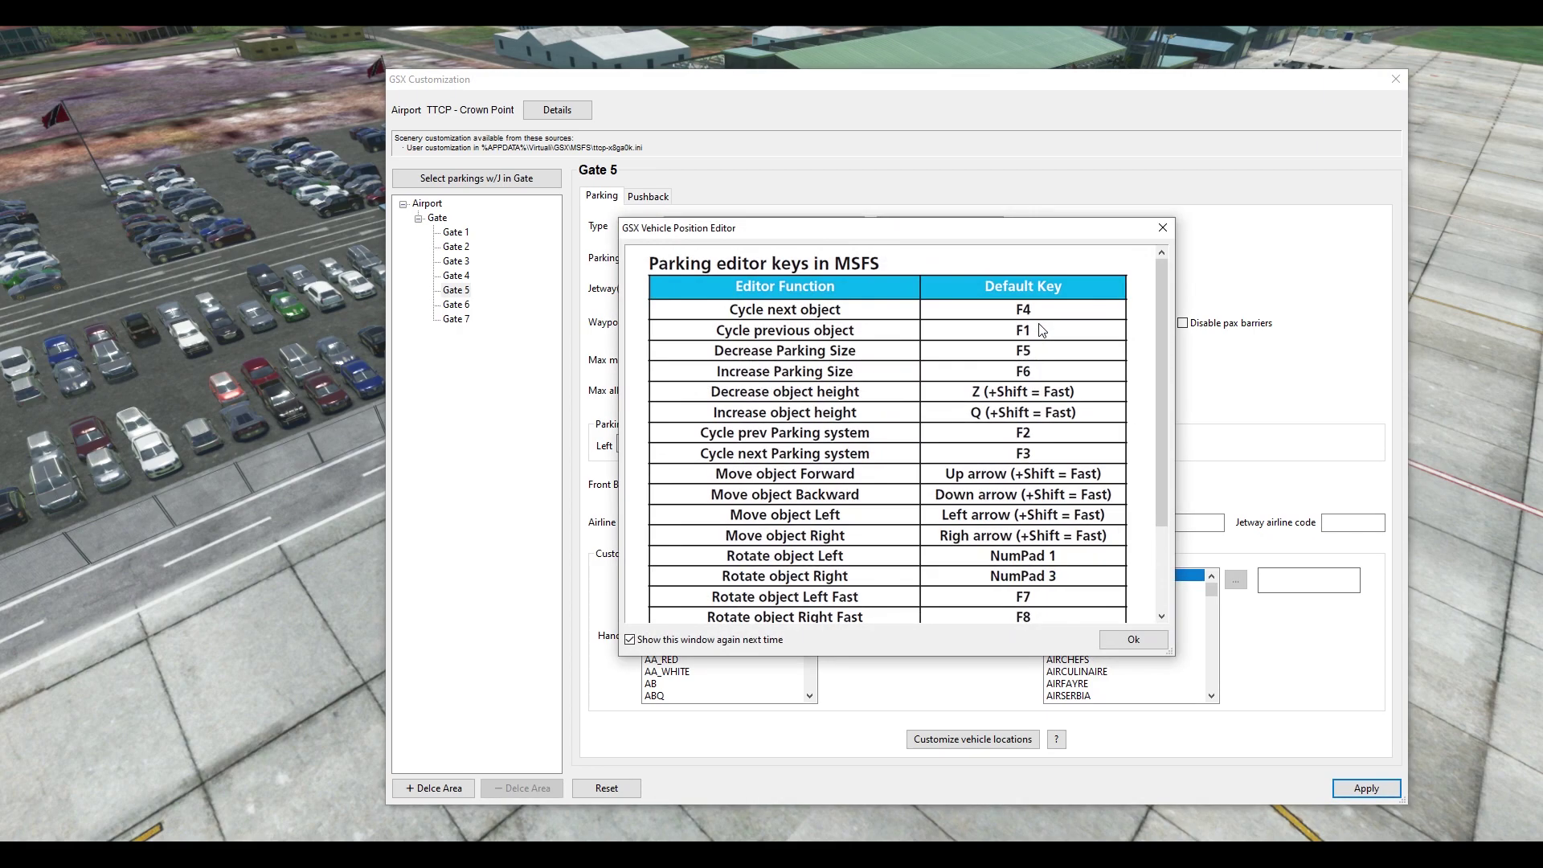
pyautogui.moveTo(1164, 388)
pyautogui.mouseDown()
pyautogui.moveTo(1157, 482)
pyautogui.moveTo(1161, 391)
pyautogui.mouseUp()
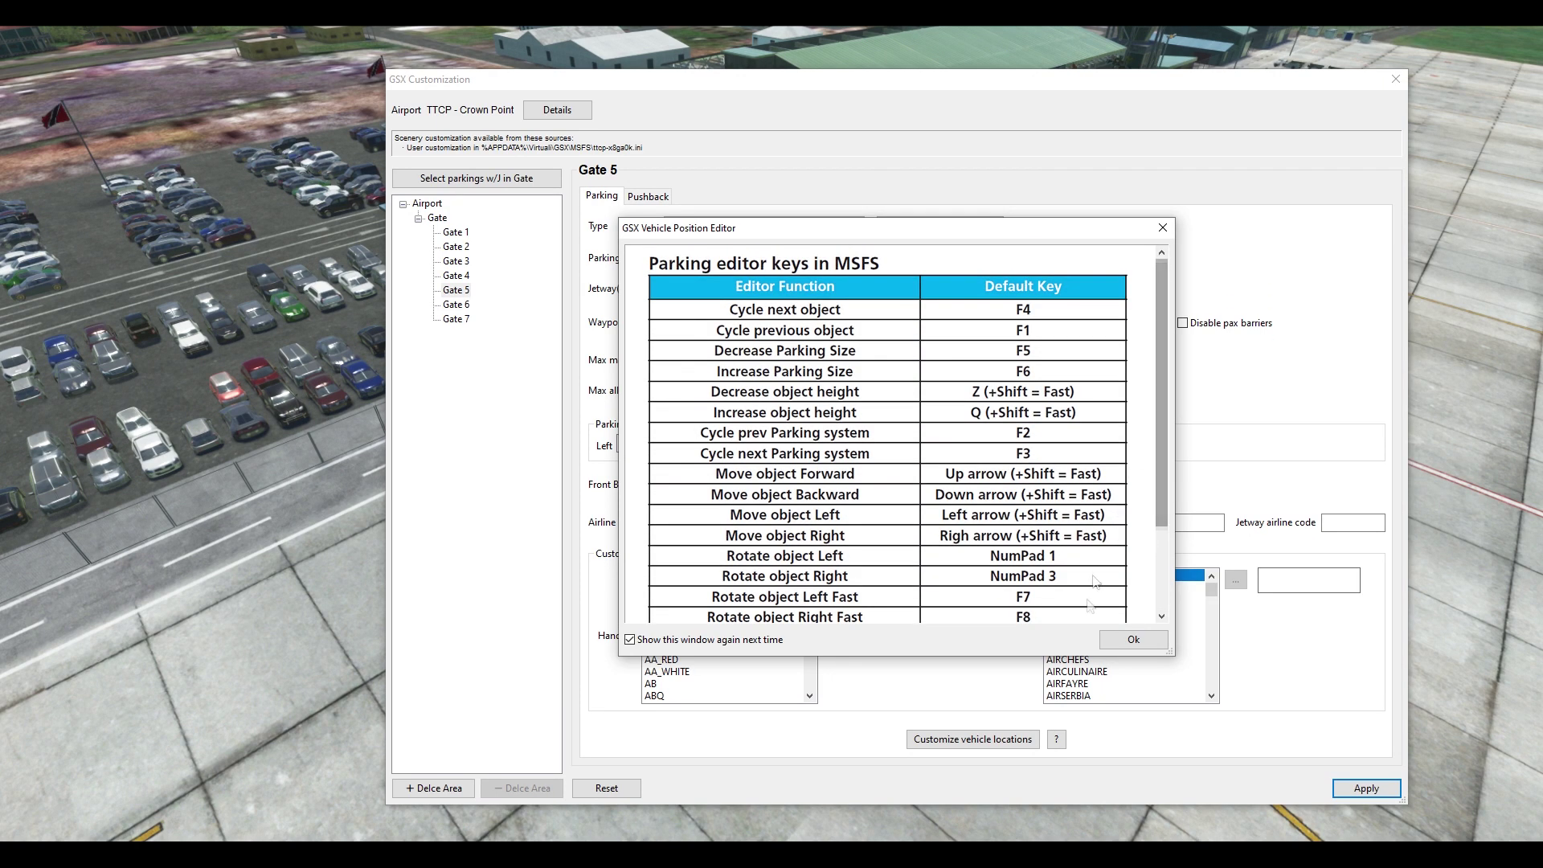
pyautogui.click(1132, 640)
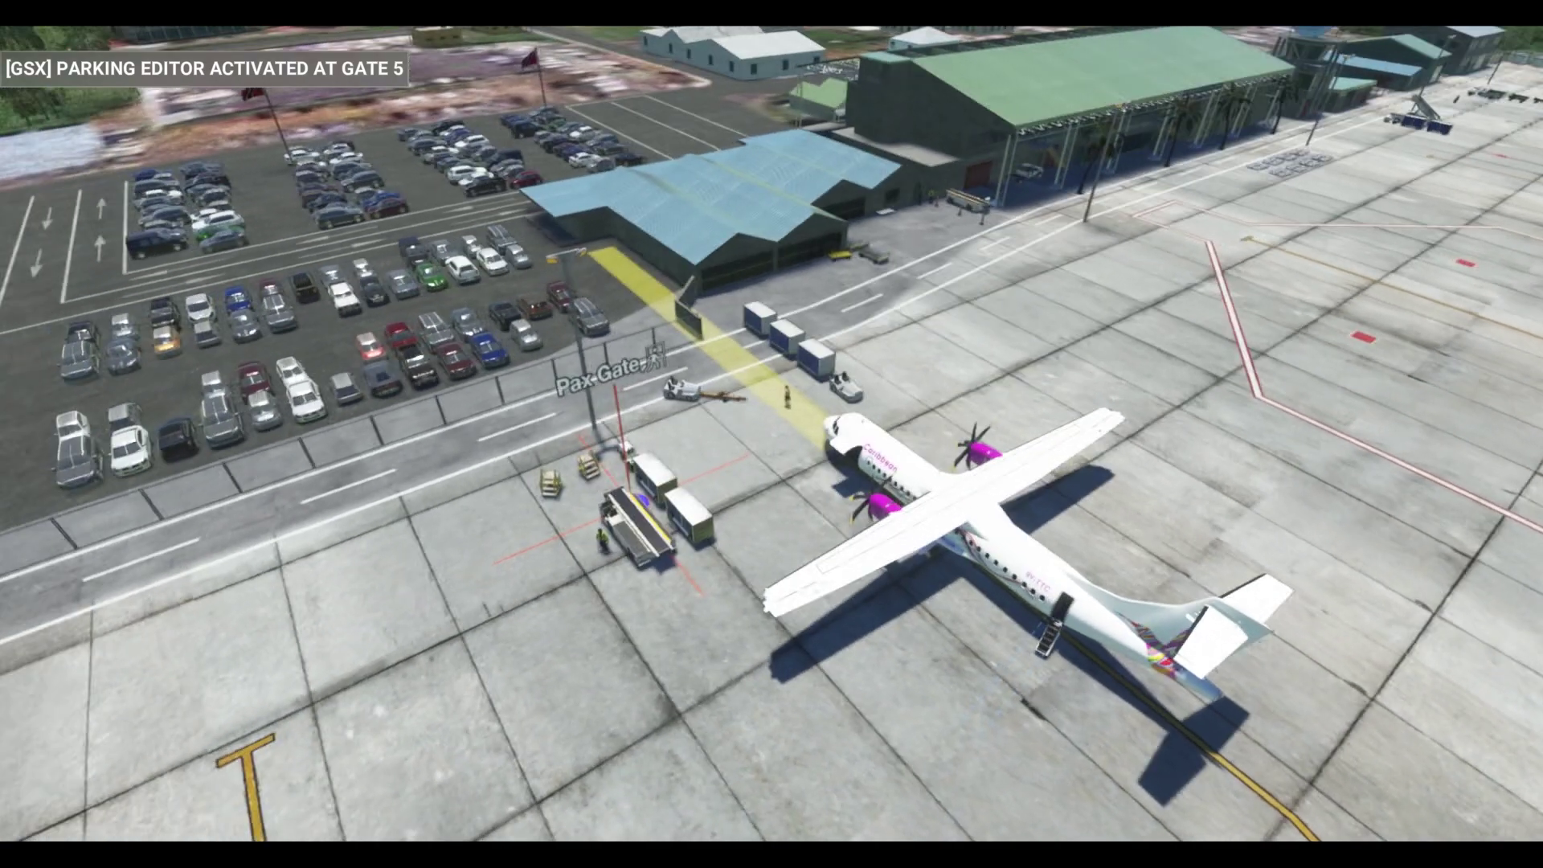
# Move the Pax Gate marker from beside the belt loader to the front of the blue-roofed terminal building.
pyautogui.press('w')
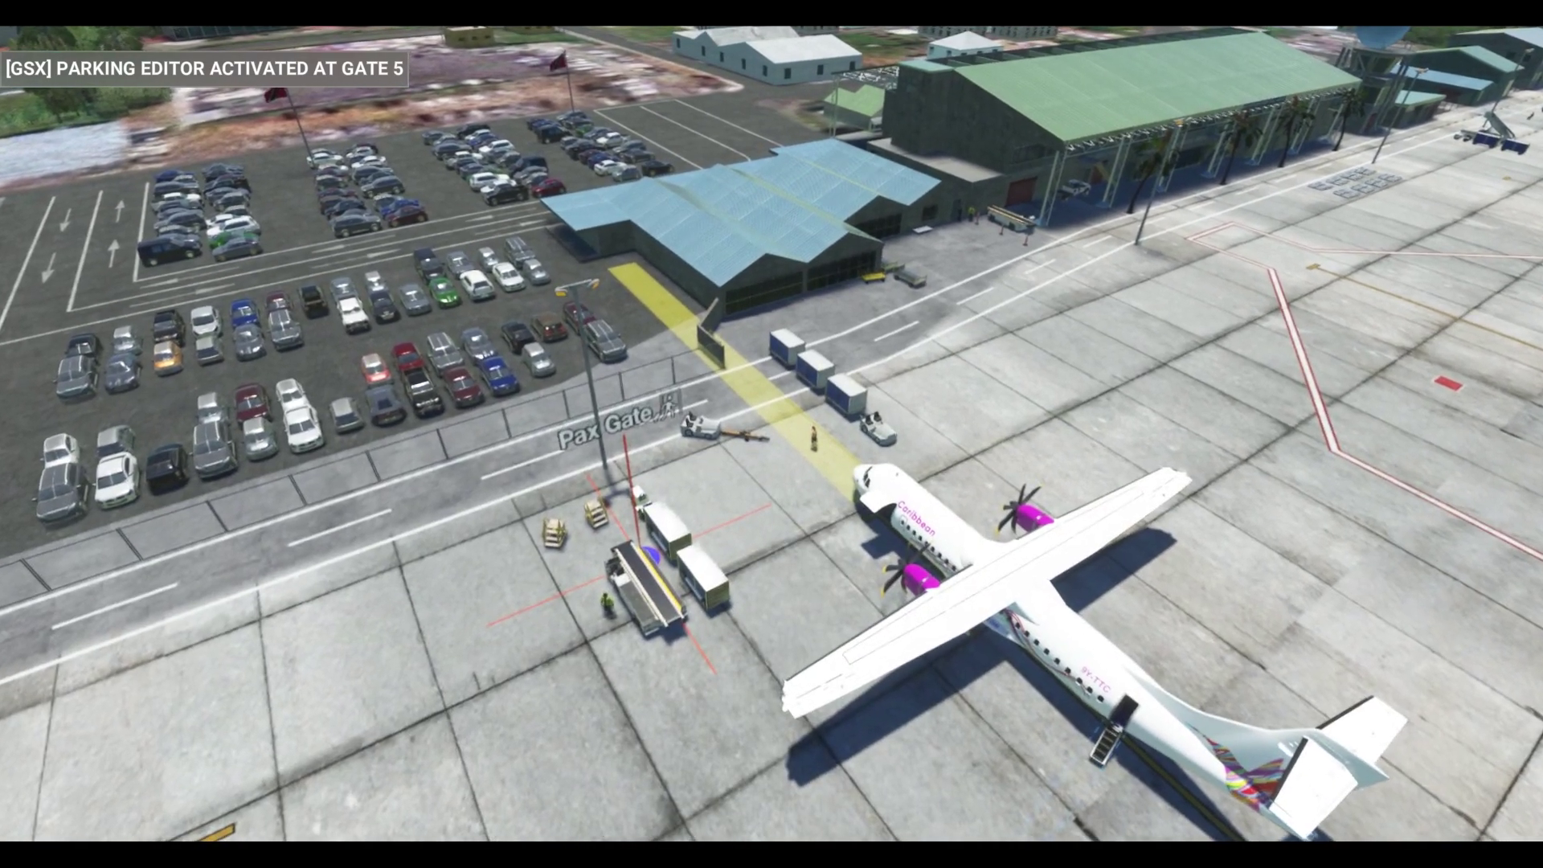
pyautogui.press('s')
pyautogui.press('w')
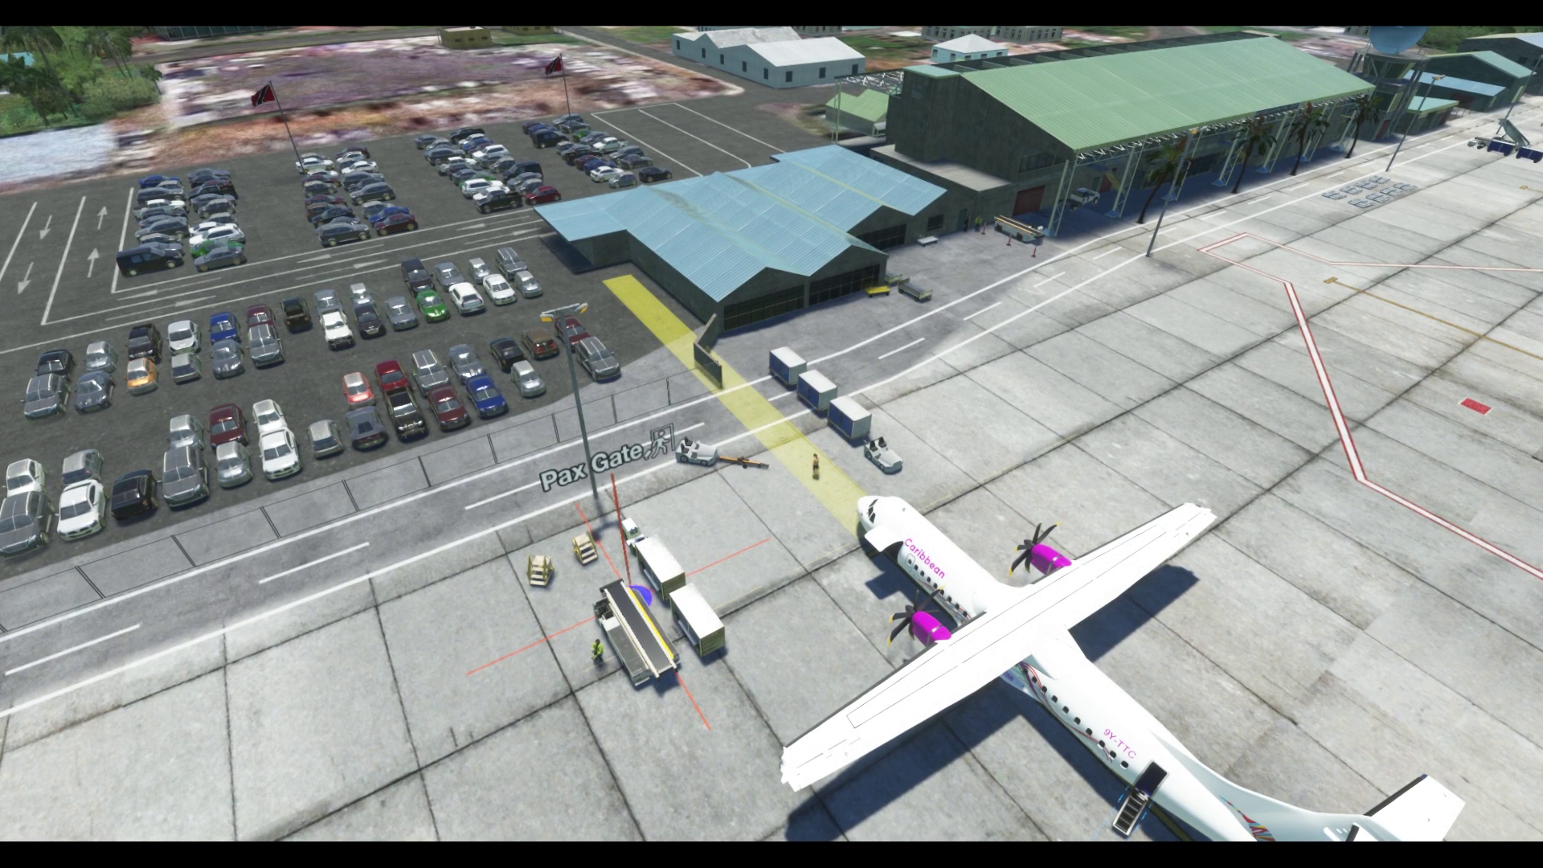
pyautogui.press('f')
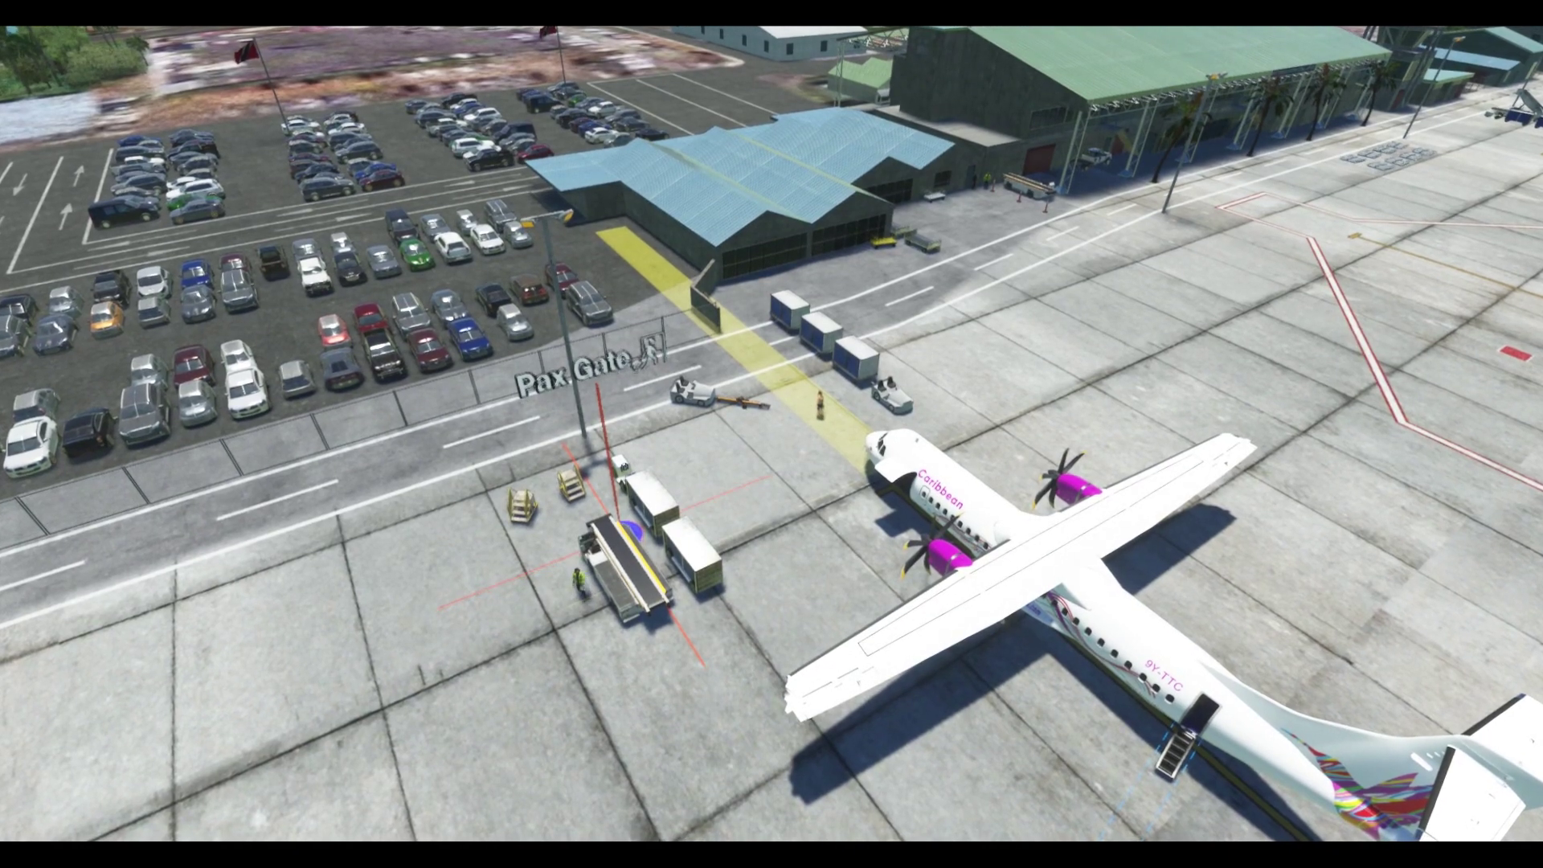
pyautogui.press('Right')
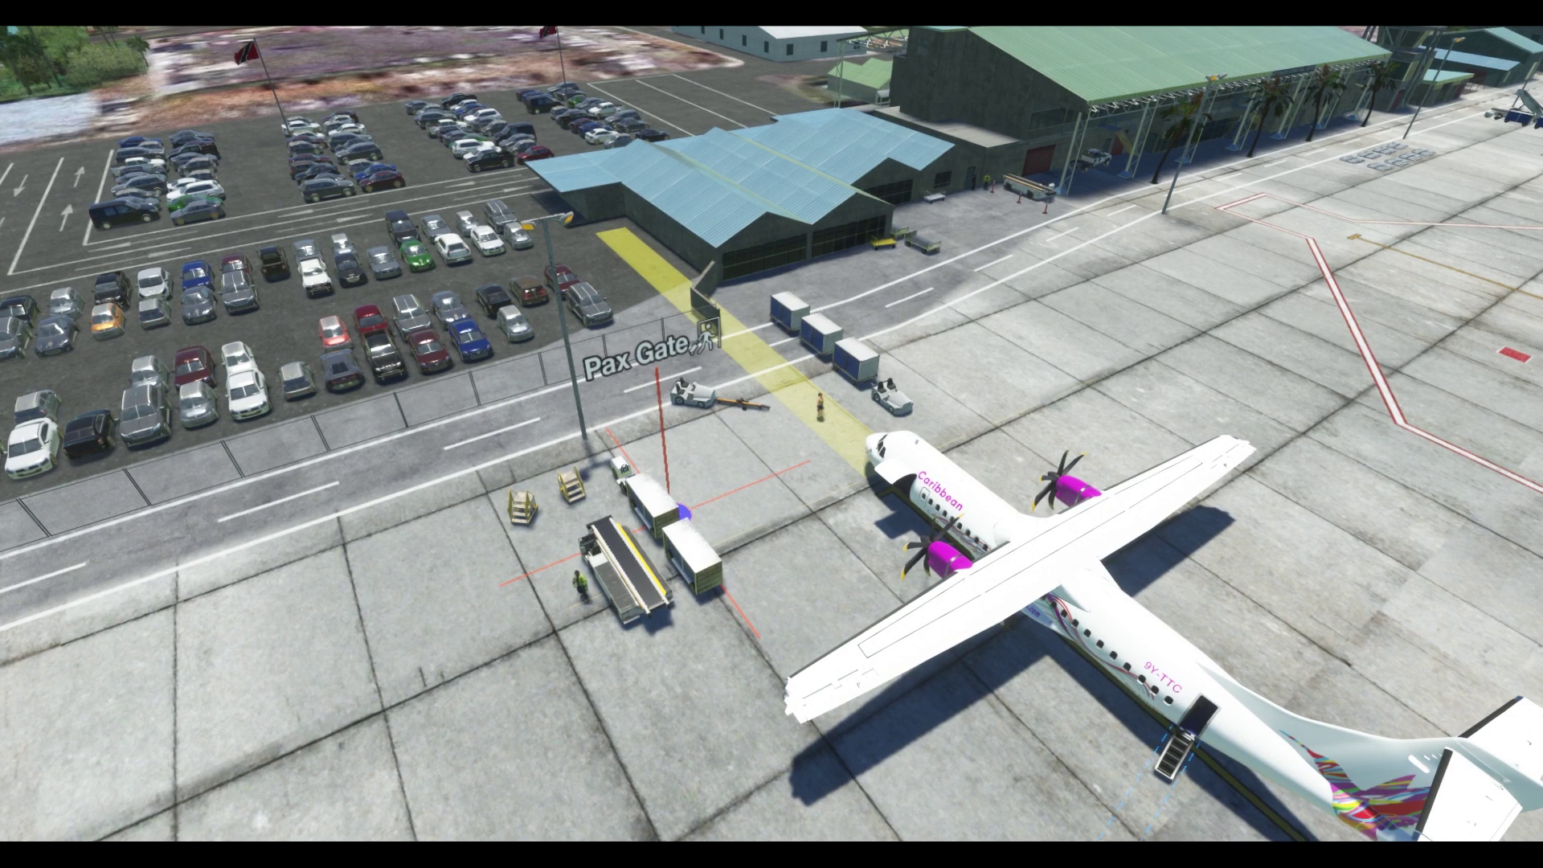
pyautogui.press('Right')
pyautogui.press('Right')
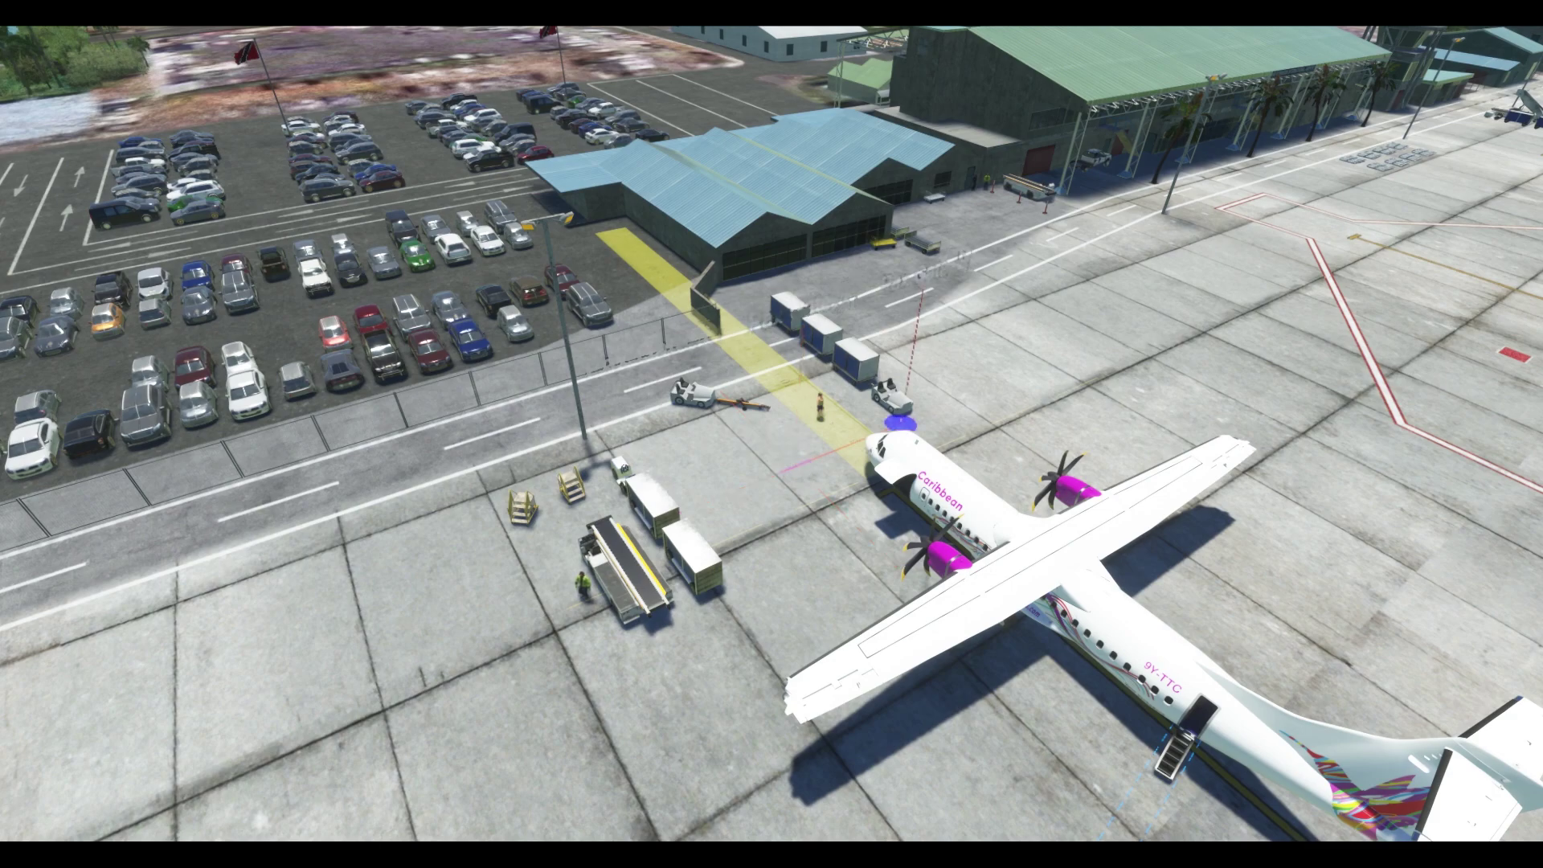
pyautogui.press('Right')
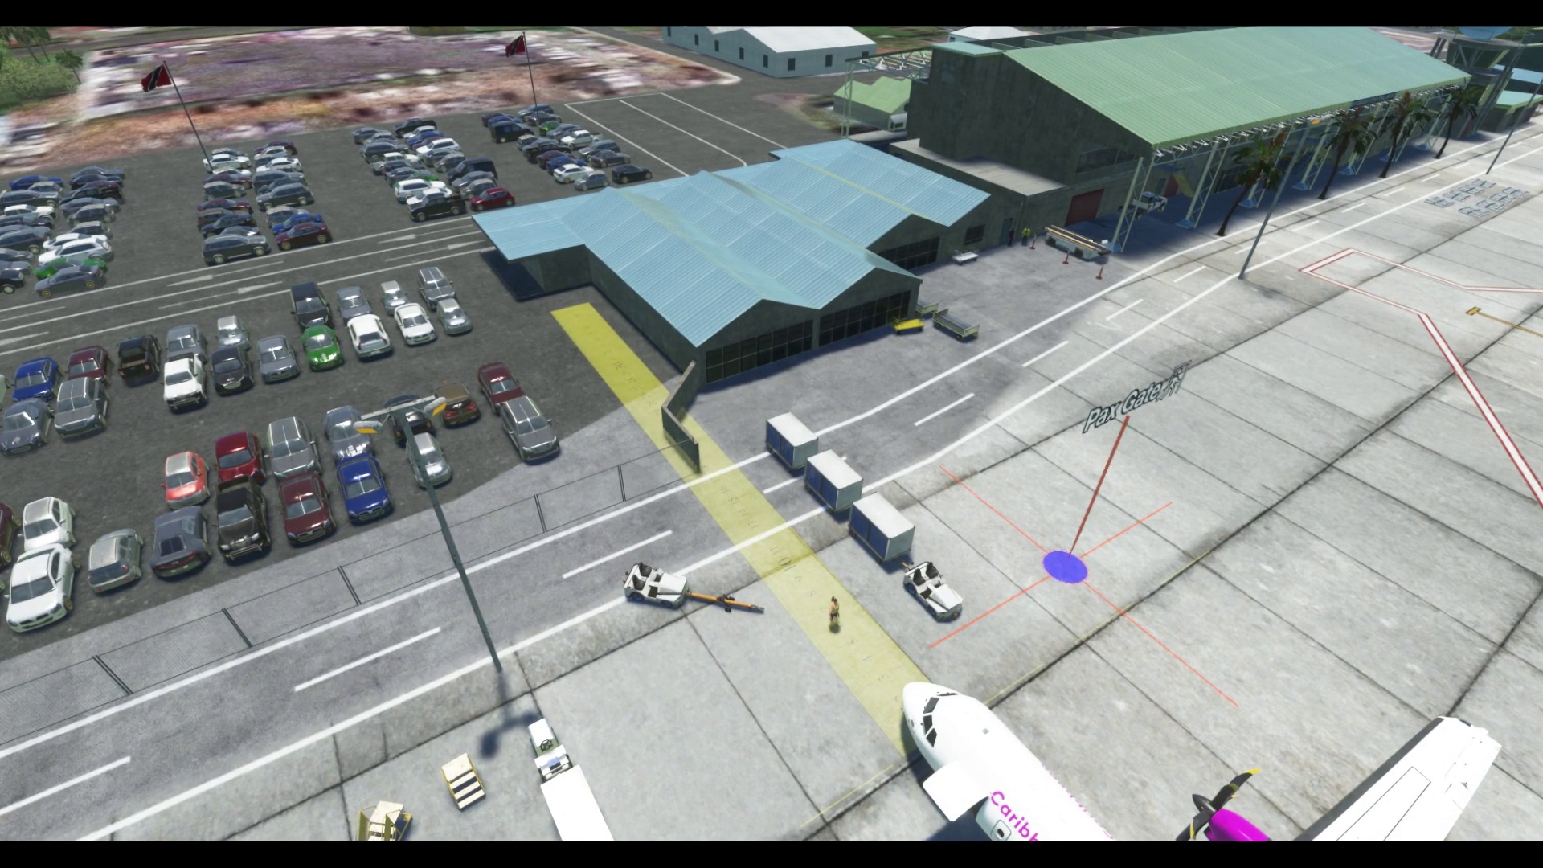
pyautogui.press('Up')
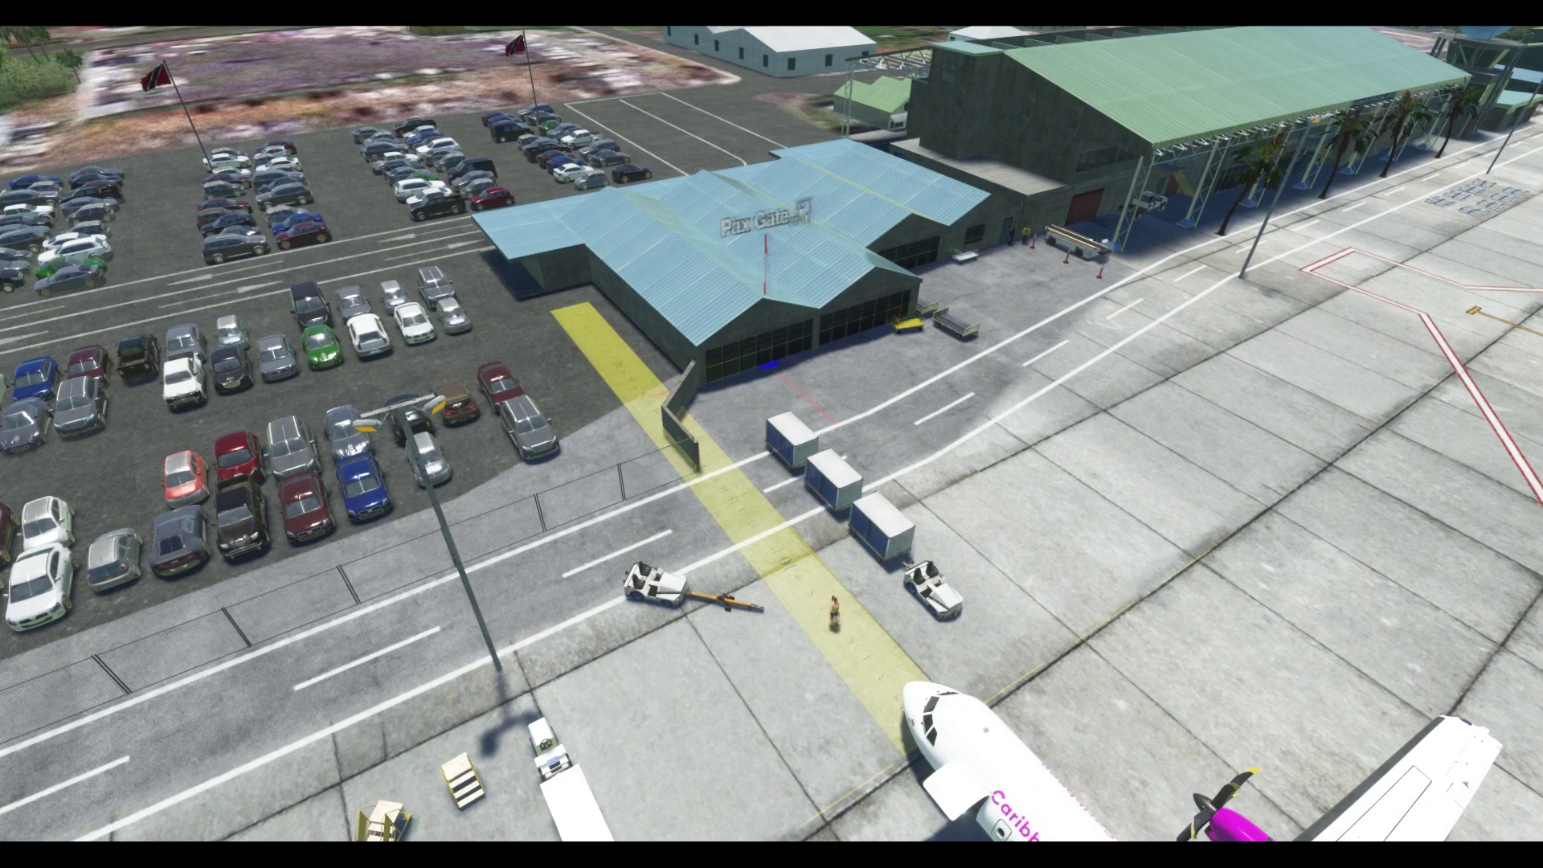
# Select the first passenger waypoint and place it on the service road beside the row of baggage carts.
pyautogui.press('w')
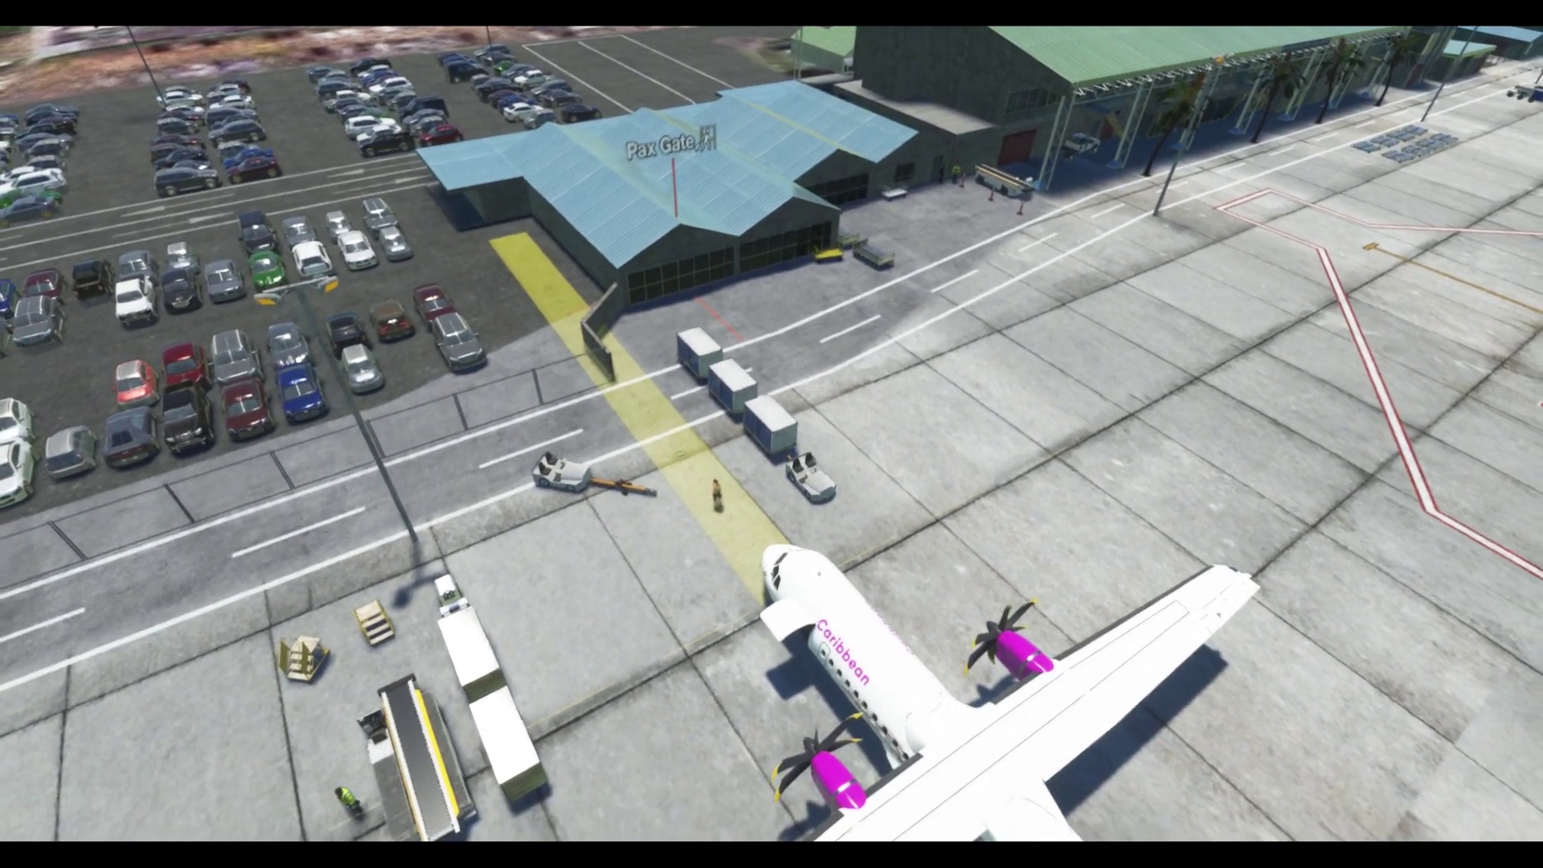
pyautogui.press('Tab')
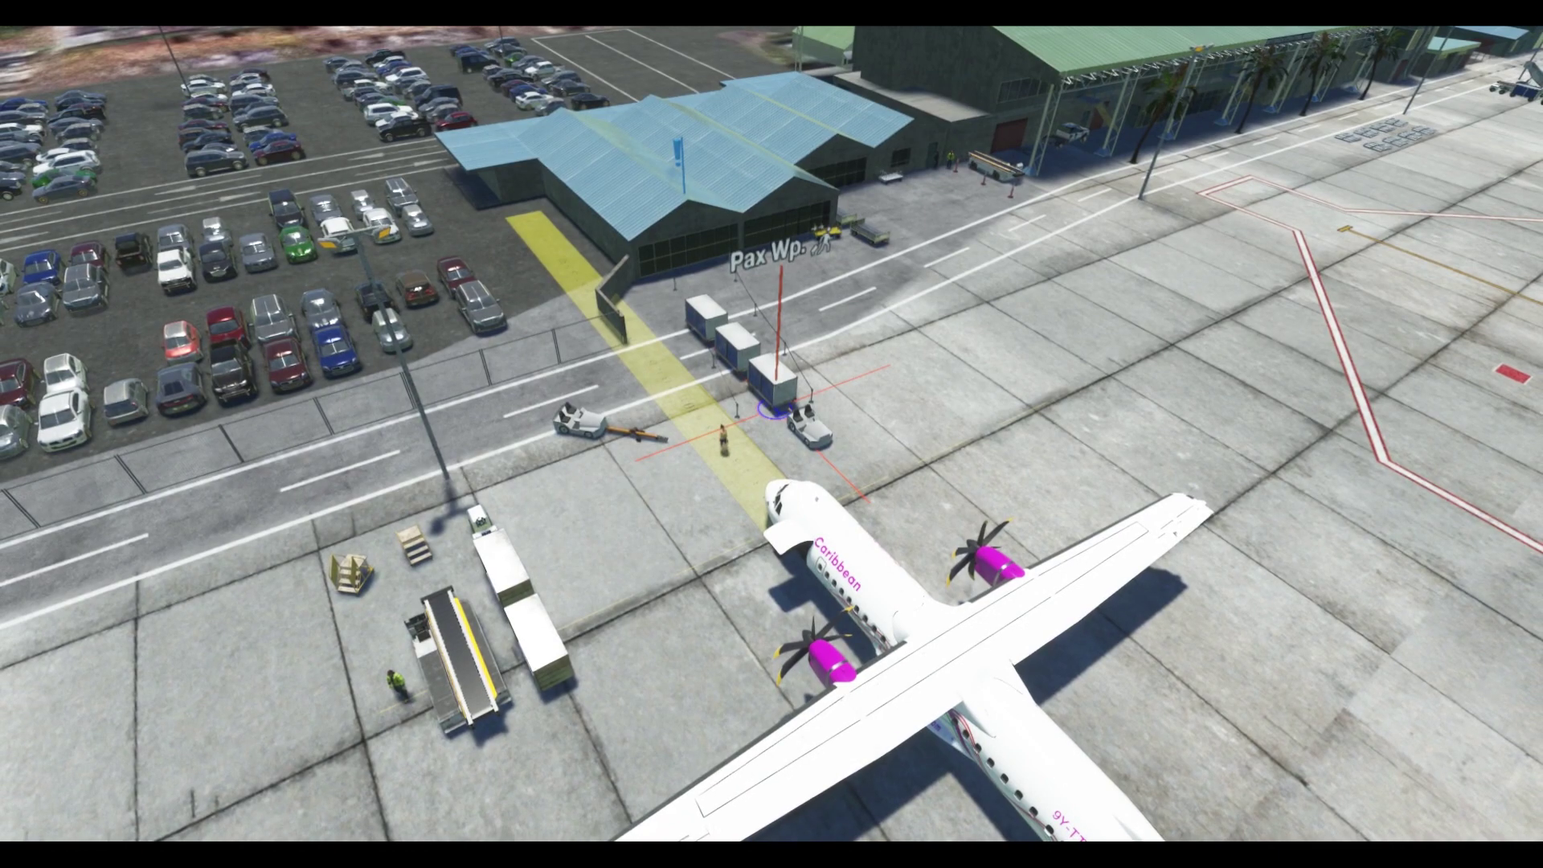
pyautogui.press('Tab')
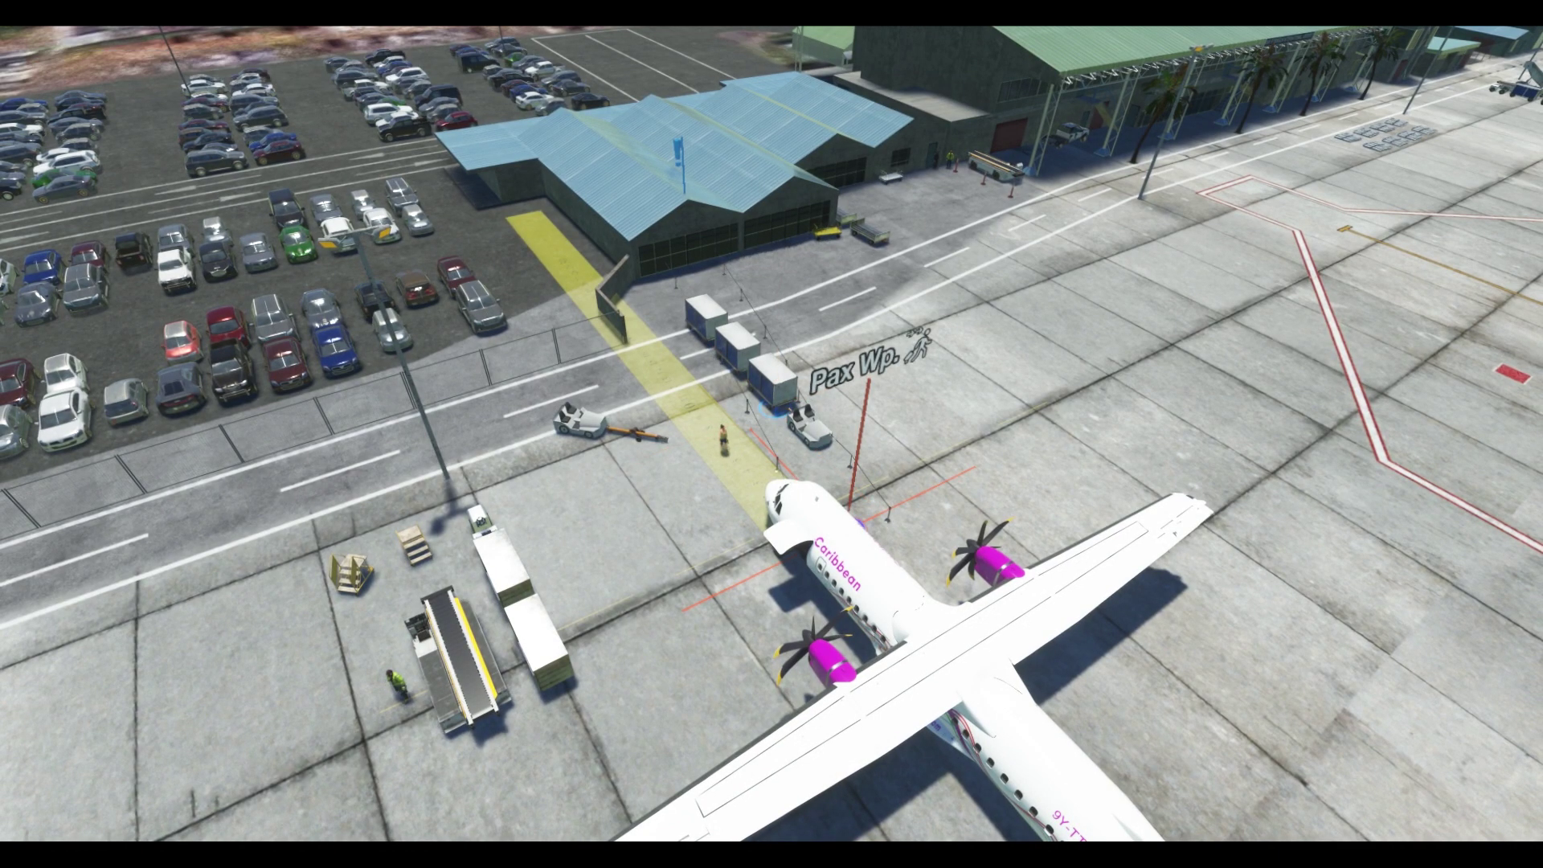
pyautogui.press('Tab')
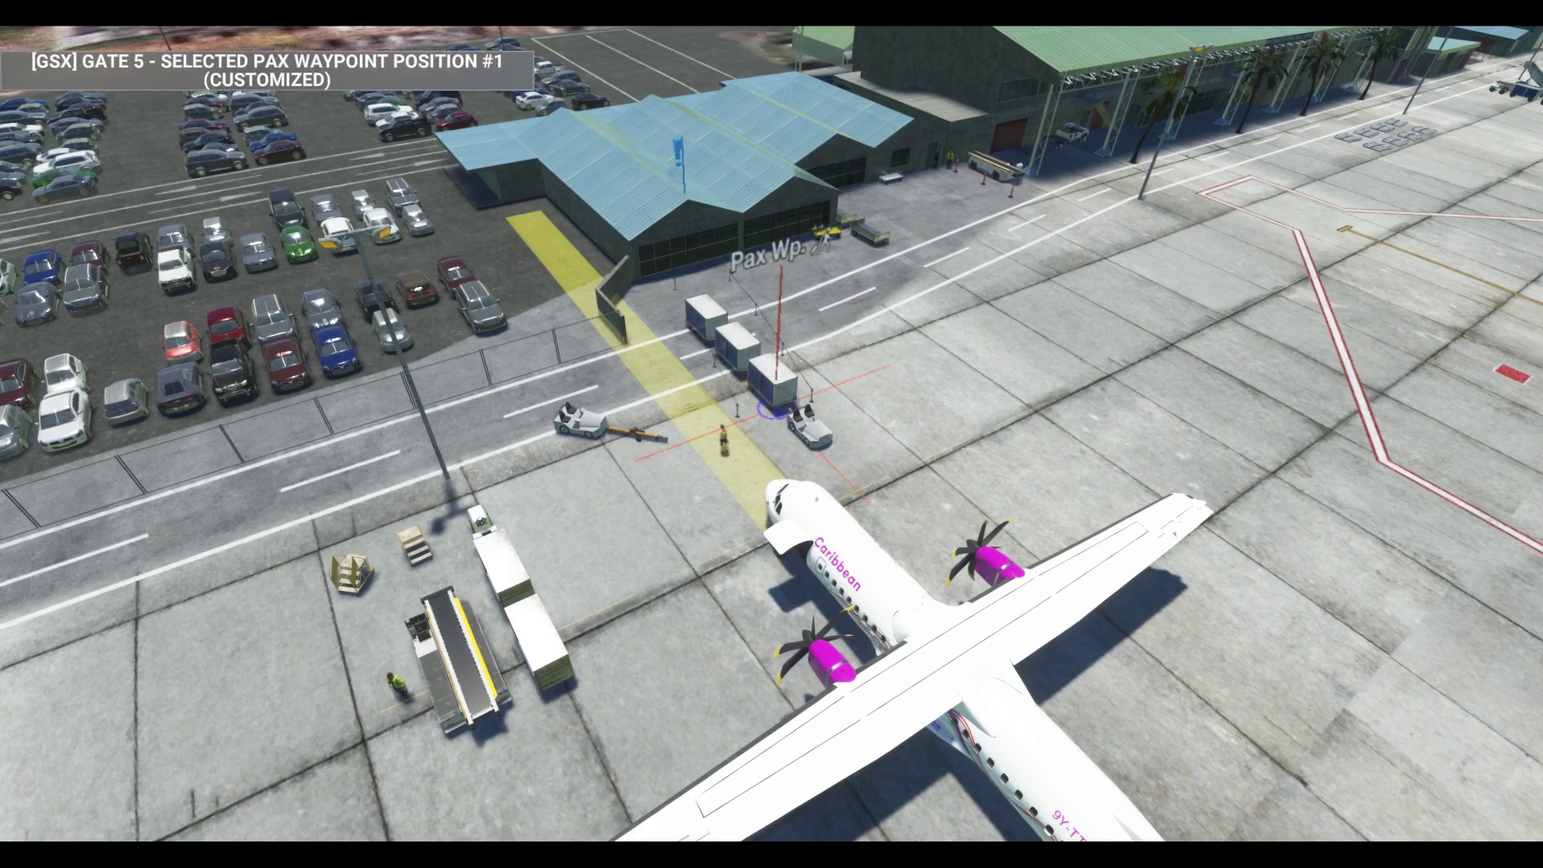
pyautogui.press('Tab')
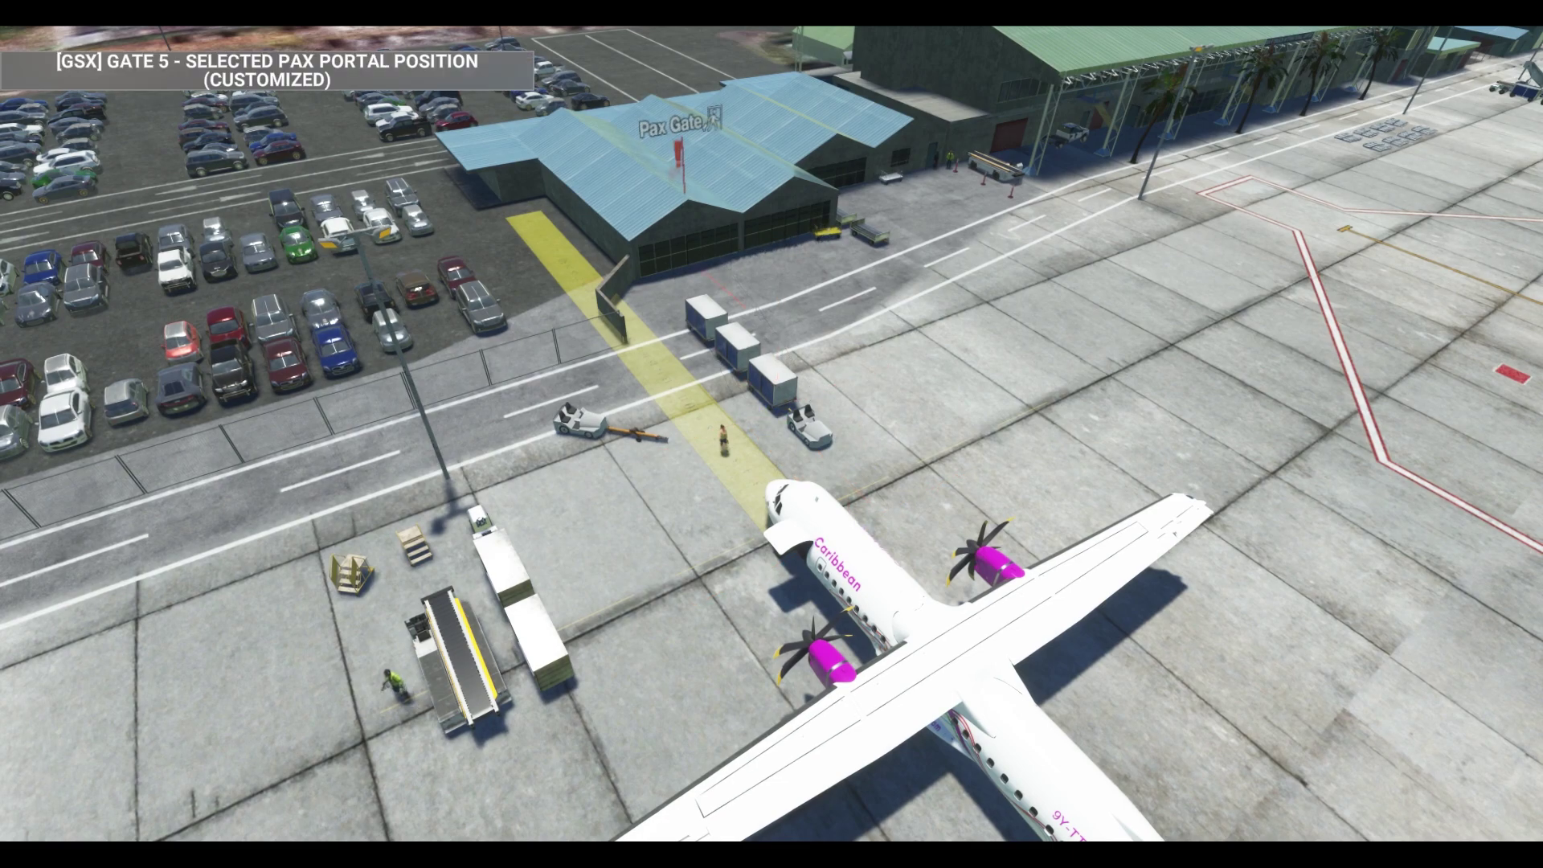
pyautogui.press('a')
pyautogui.press('s')
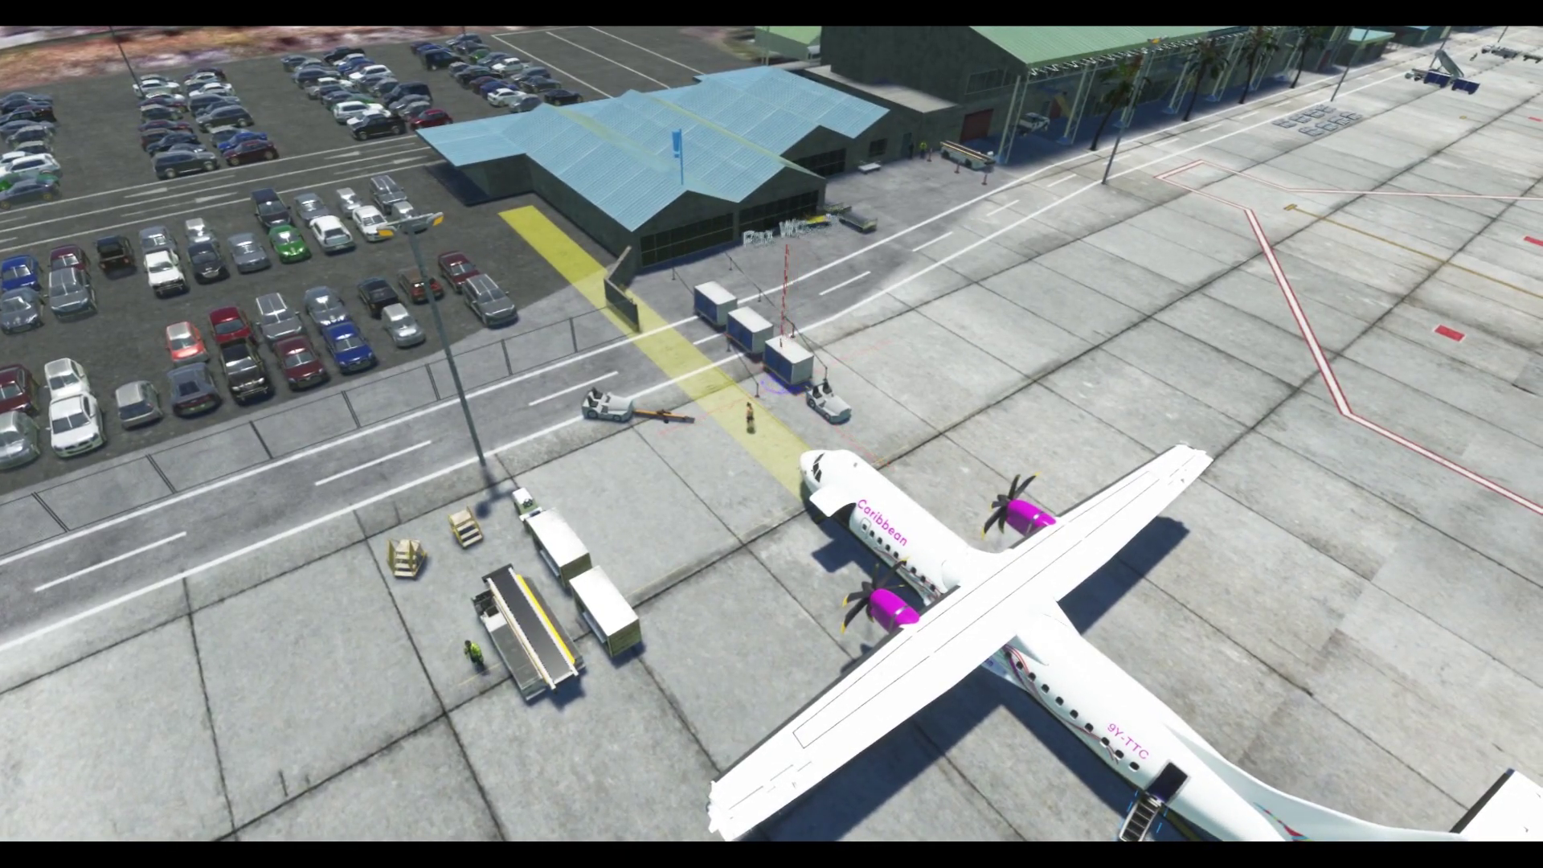
pyautogui.press('Left')
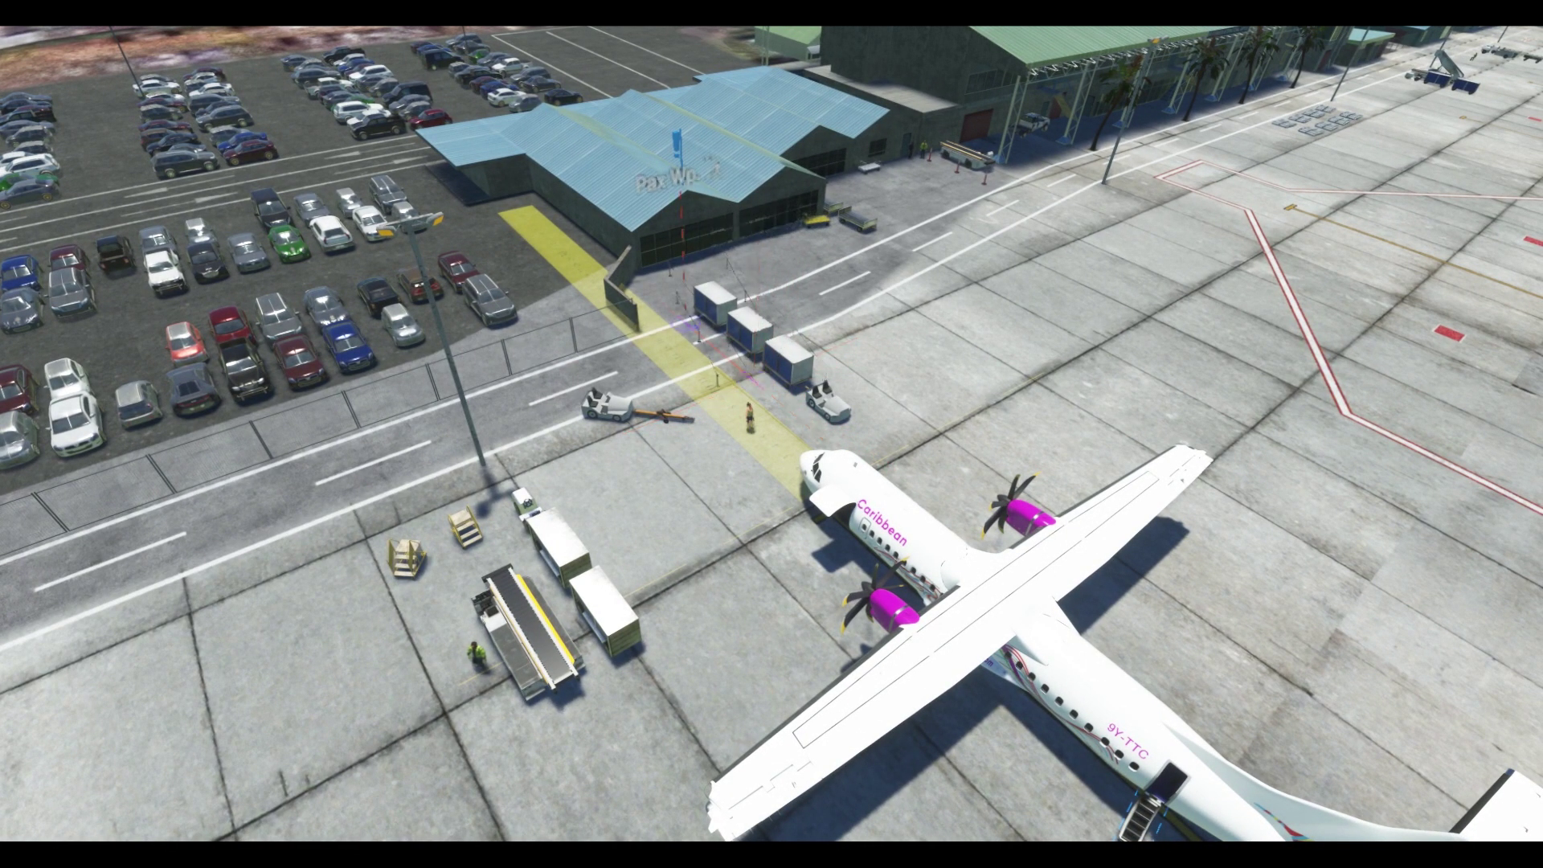
pyautogui.press('Right')
pyautogui.press('Right')
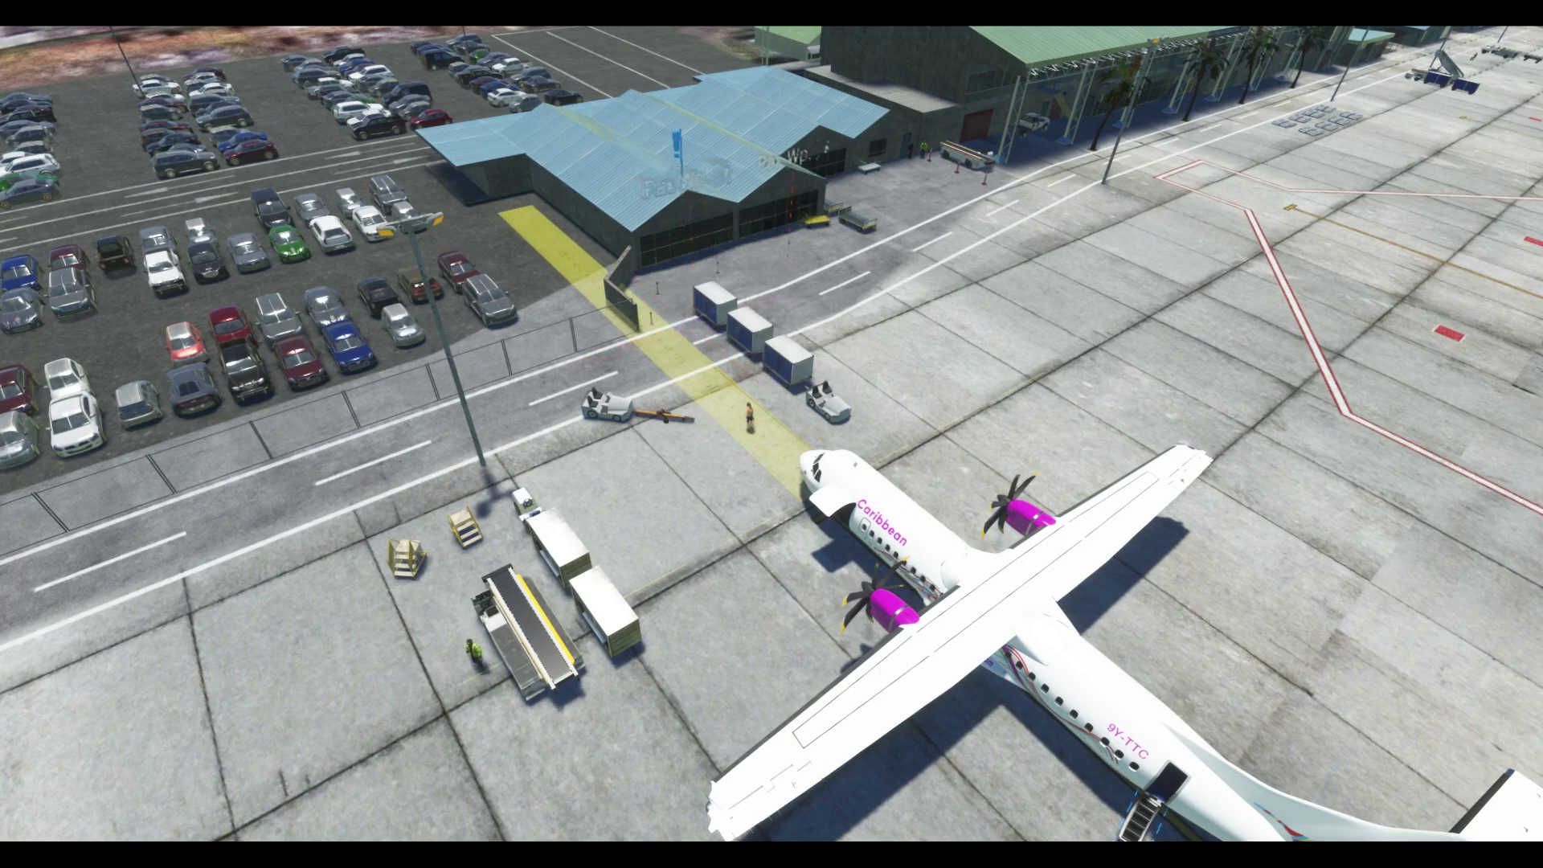
pyautogui.press('Right')
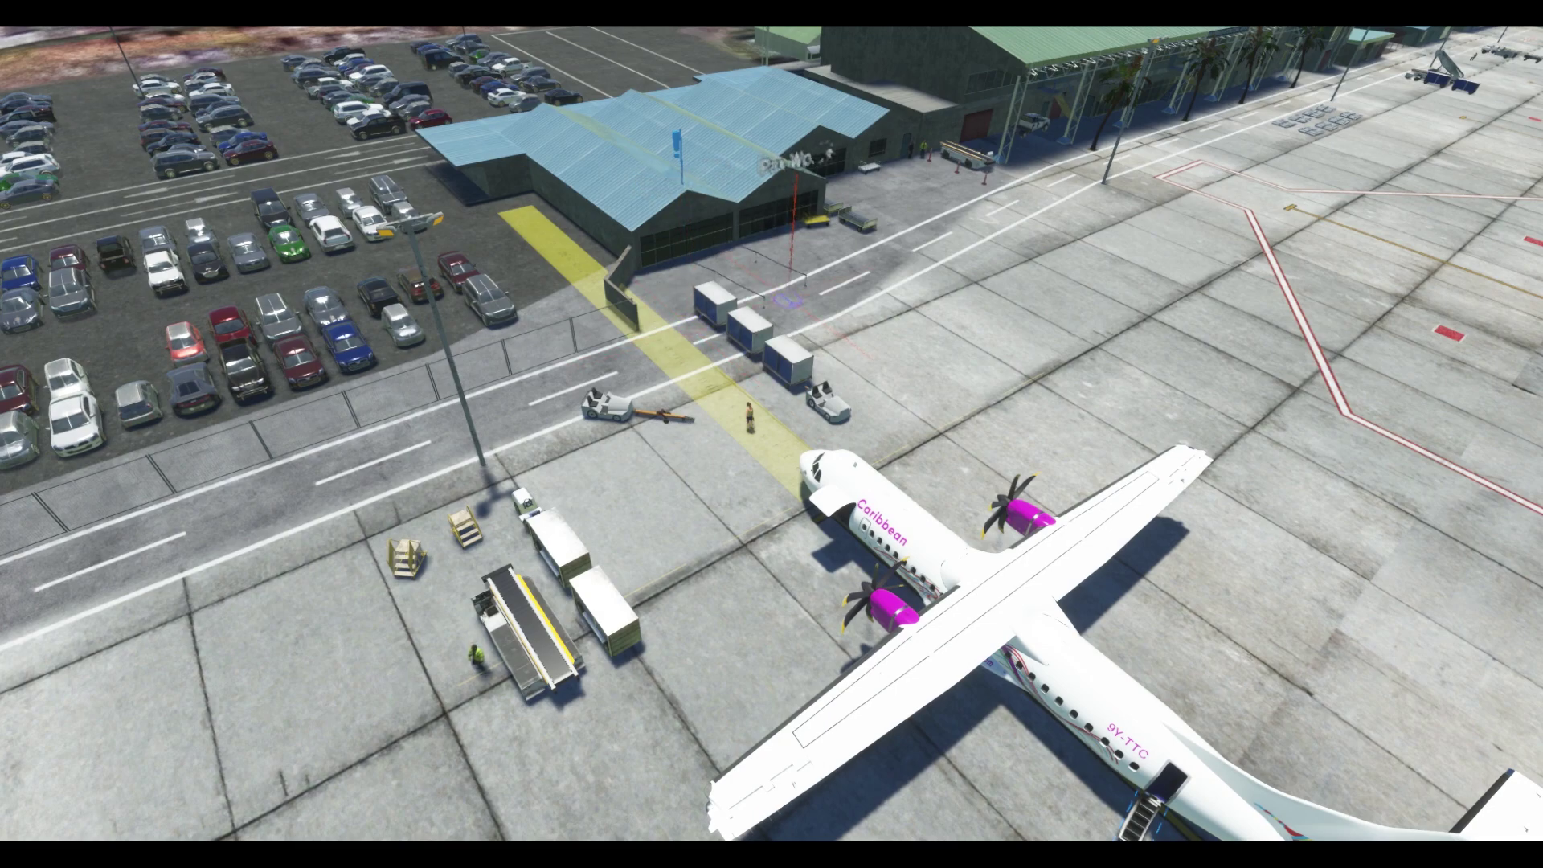
pyautogui.press('Right')
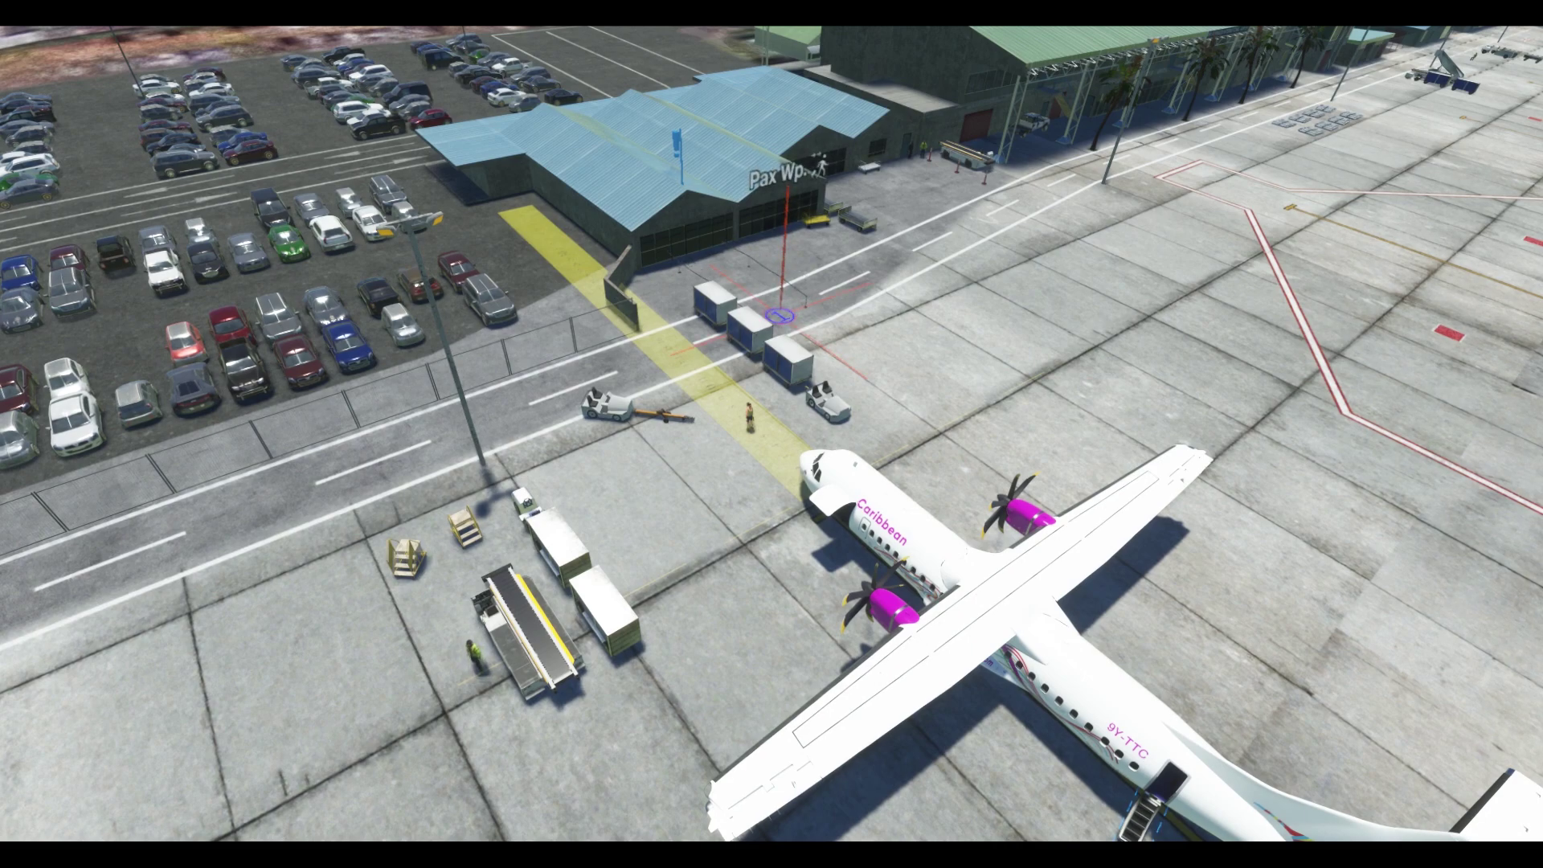
pyautogui.press('Down')
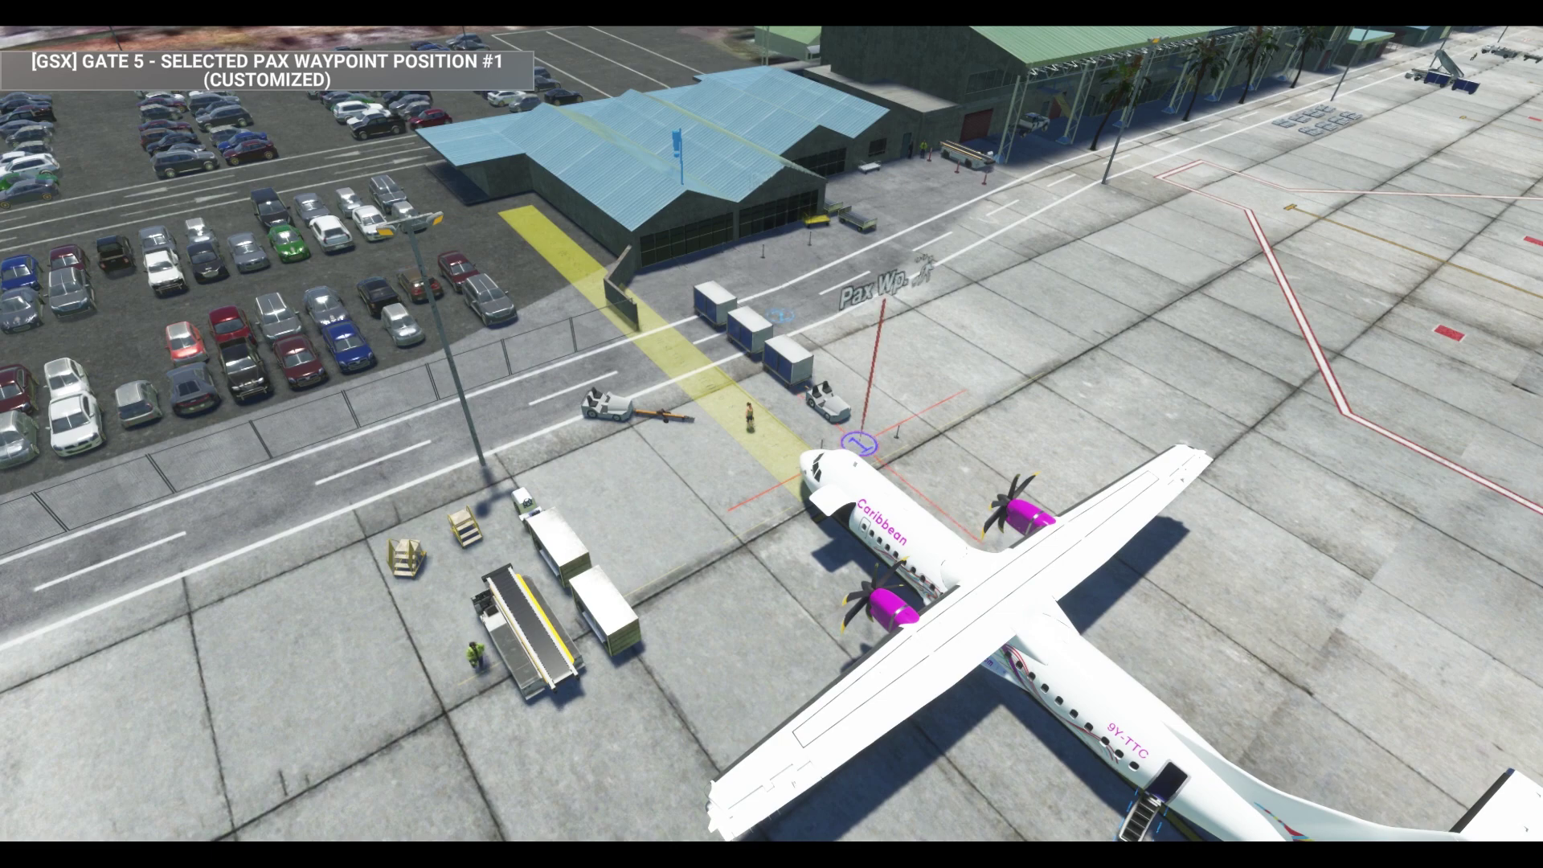
# Move the next passenger waypoint from the aircraft's nose to the edge of the service road near the cargo pallets.
pyautogui.press('Left')
pyautogui.press('Up')
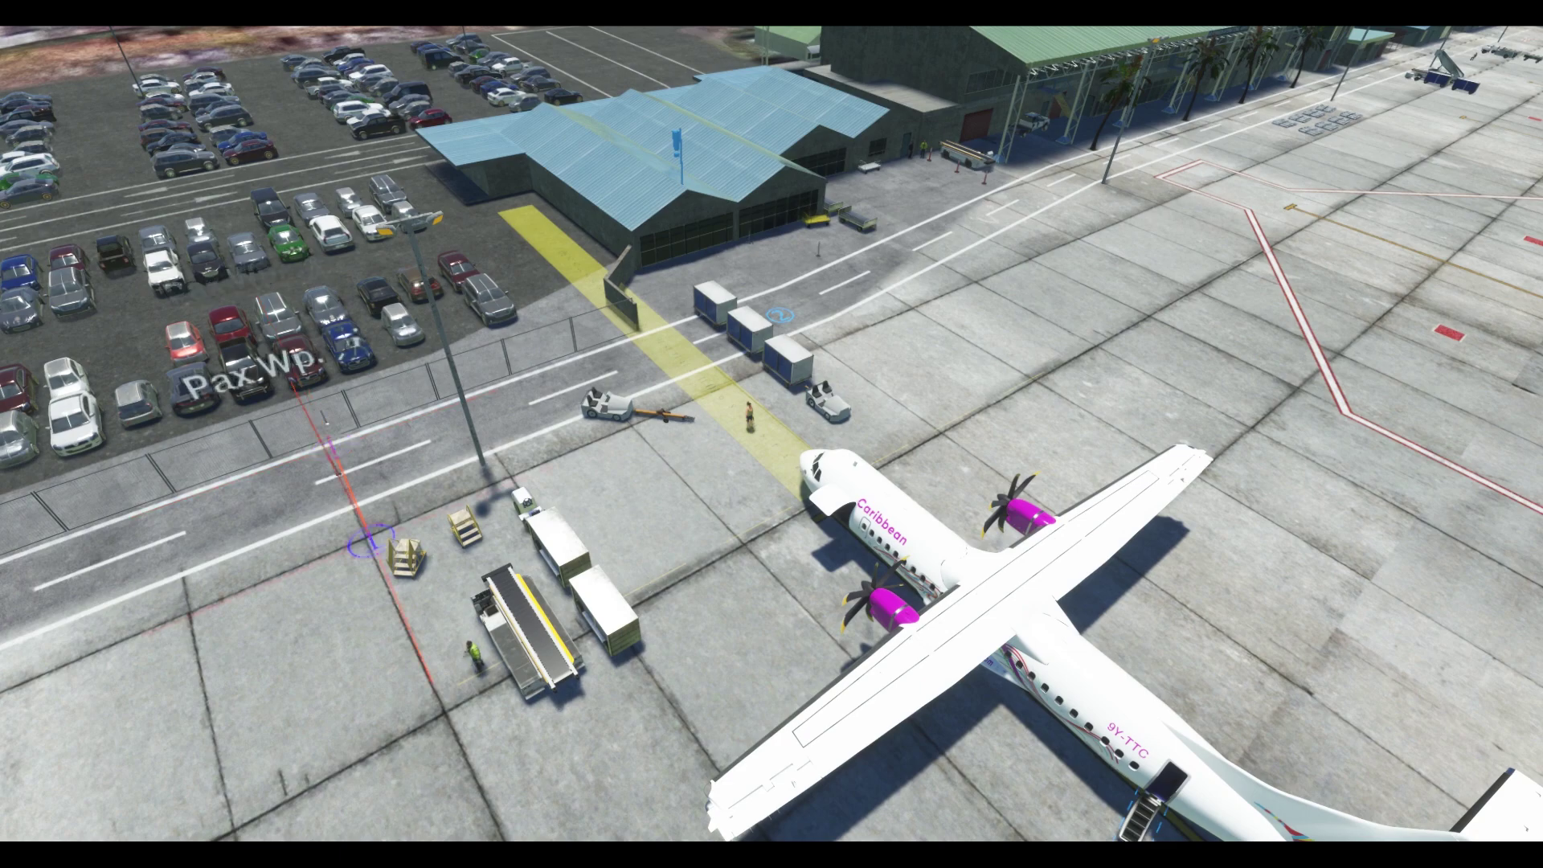
pyautogui.press('Up')
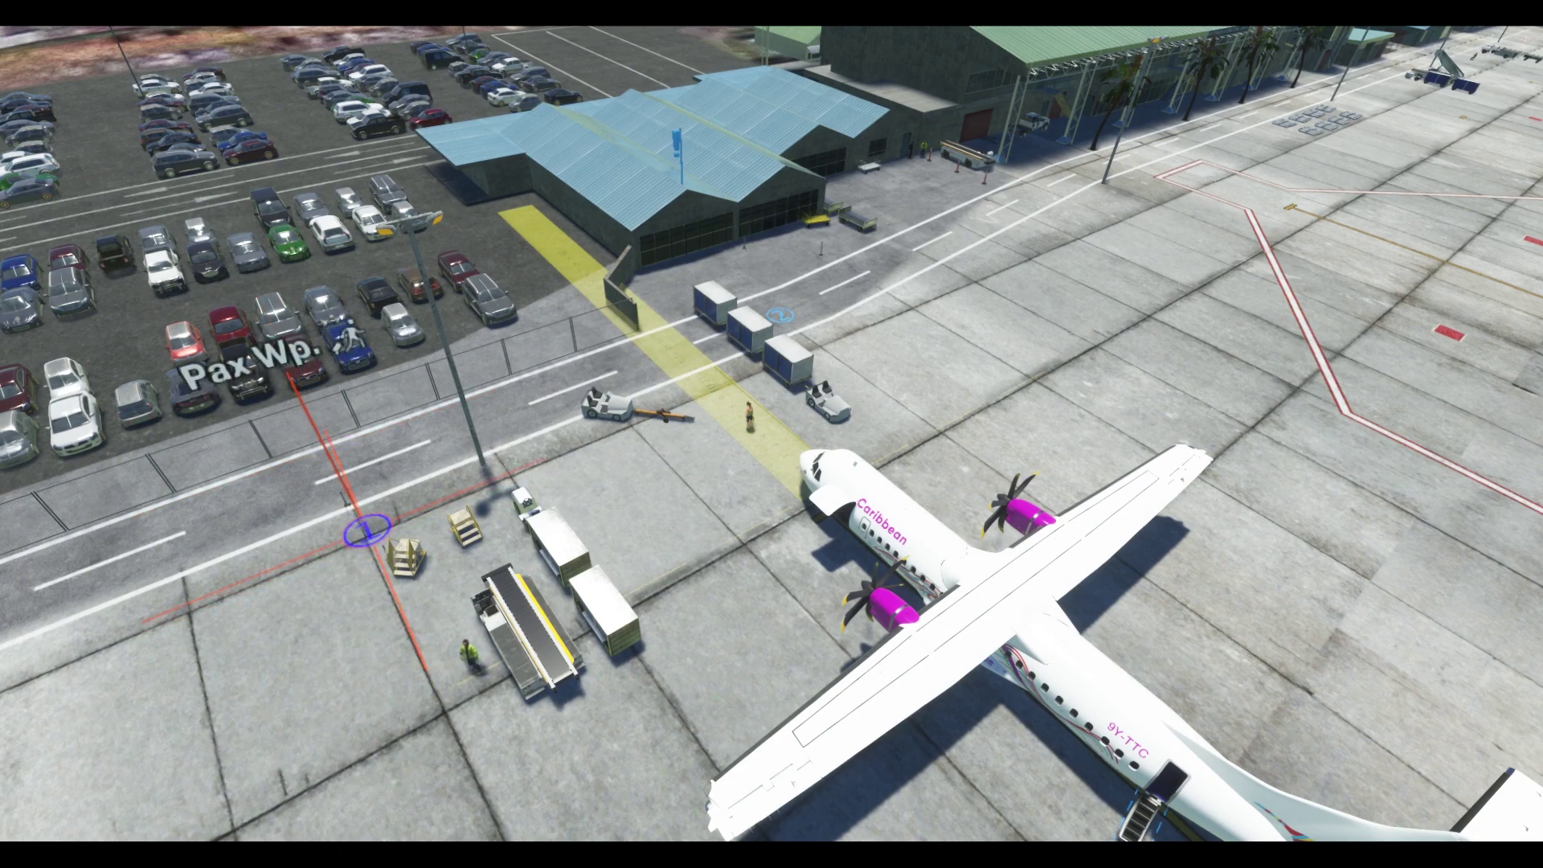
pyautogui.press('Left')
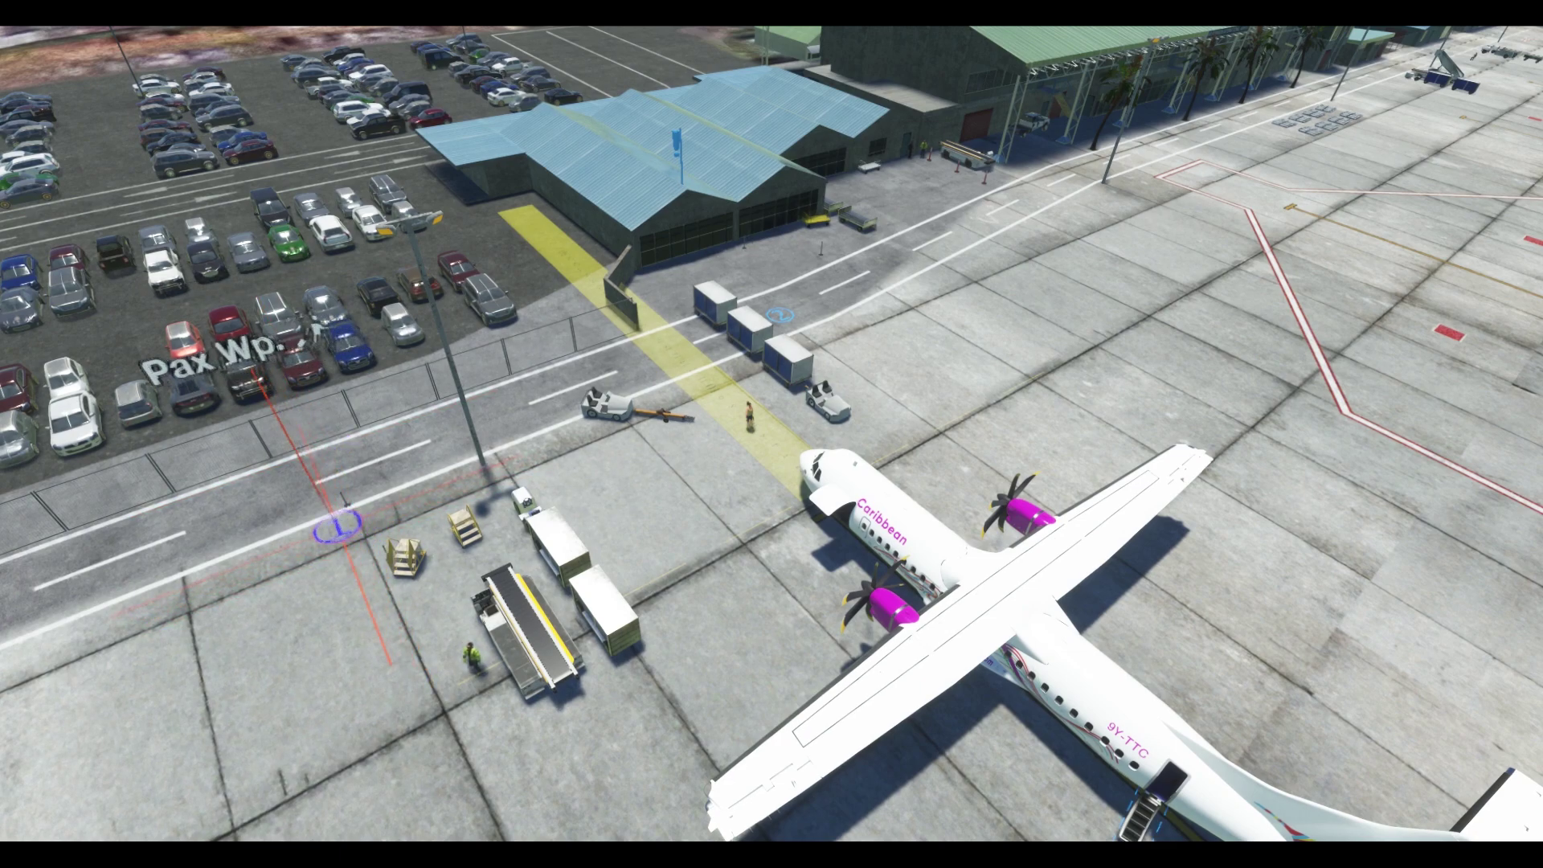
pyautogui.press('Up')
pyautogui.press('Up')
pyautogui.press('Up')
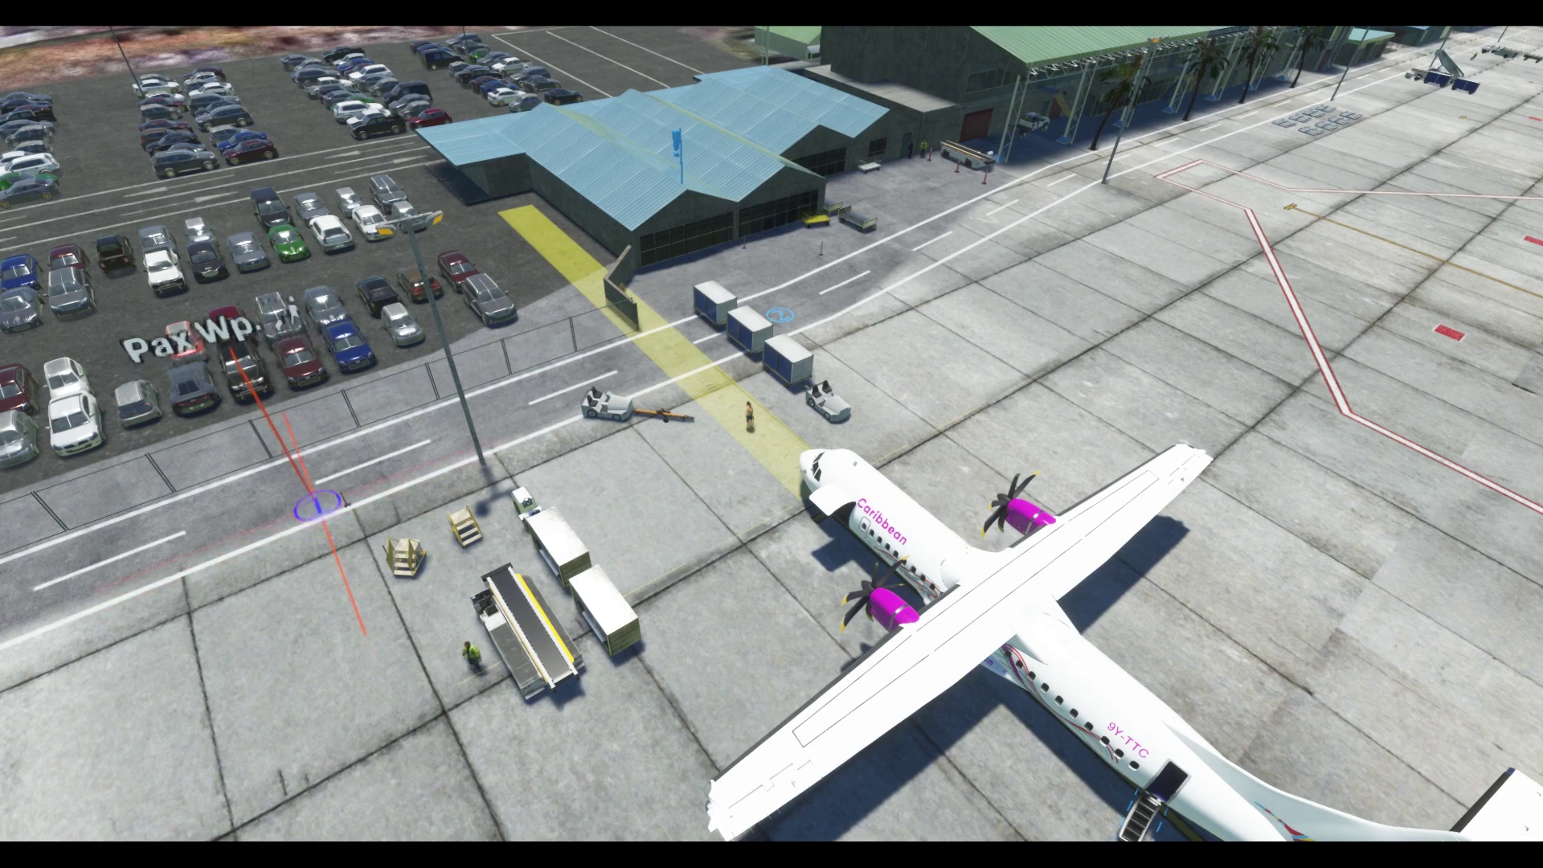
# Shift the selected passenger waypoint onto the centre line of the service road beside the car park fence.
pyautogui.press('Up')
pyautogui.press('Up')
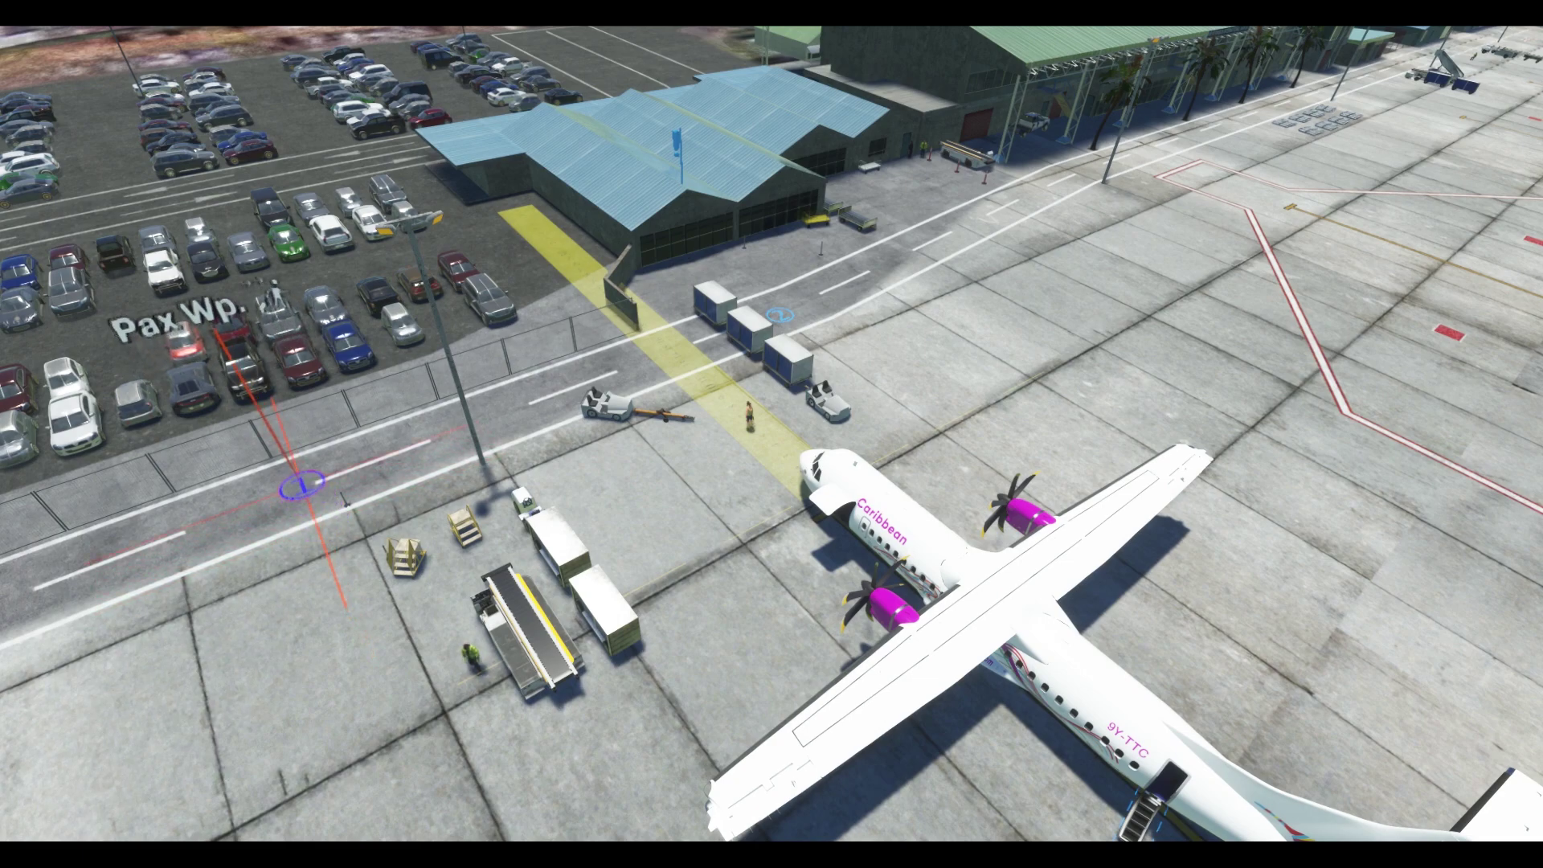
pyautogui.press('s')
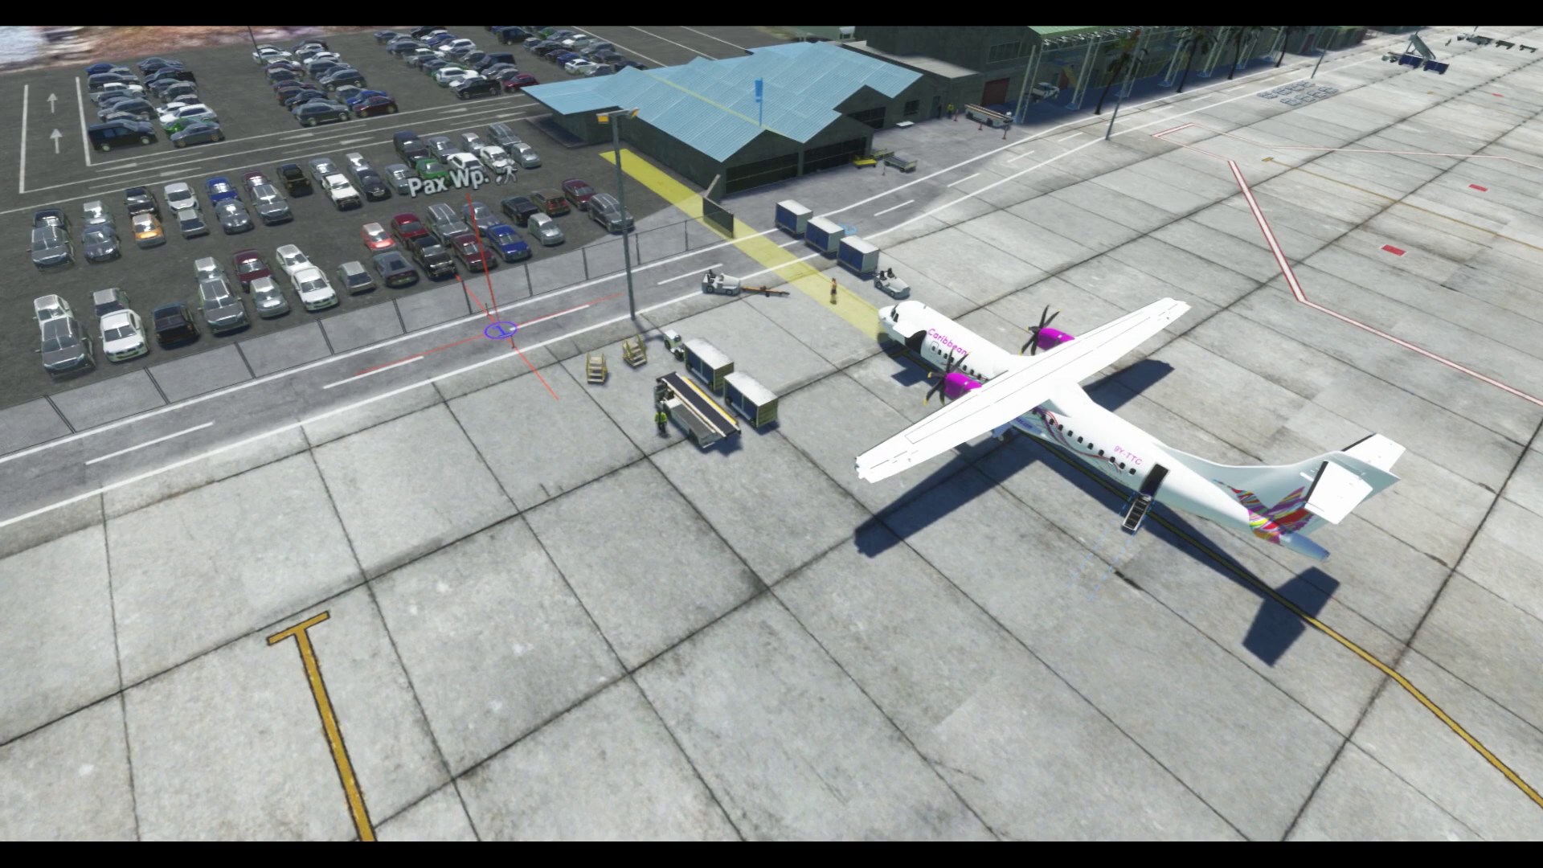
# Add a passenger waypoint and place it on the open apron between the yellow T-shaped stand line and the aircraft.
pyautogui.press('Insert')
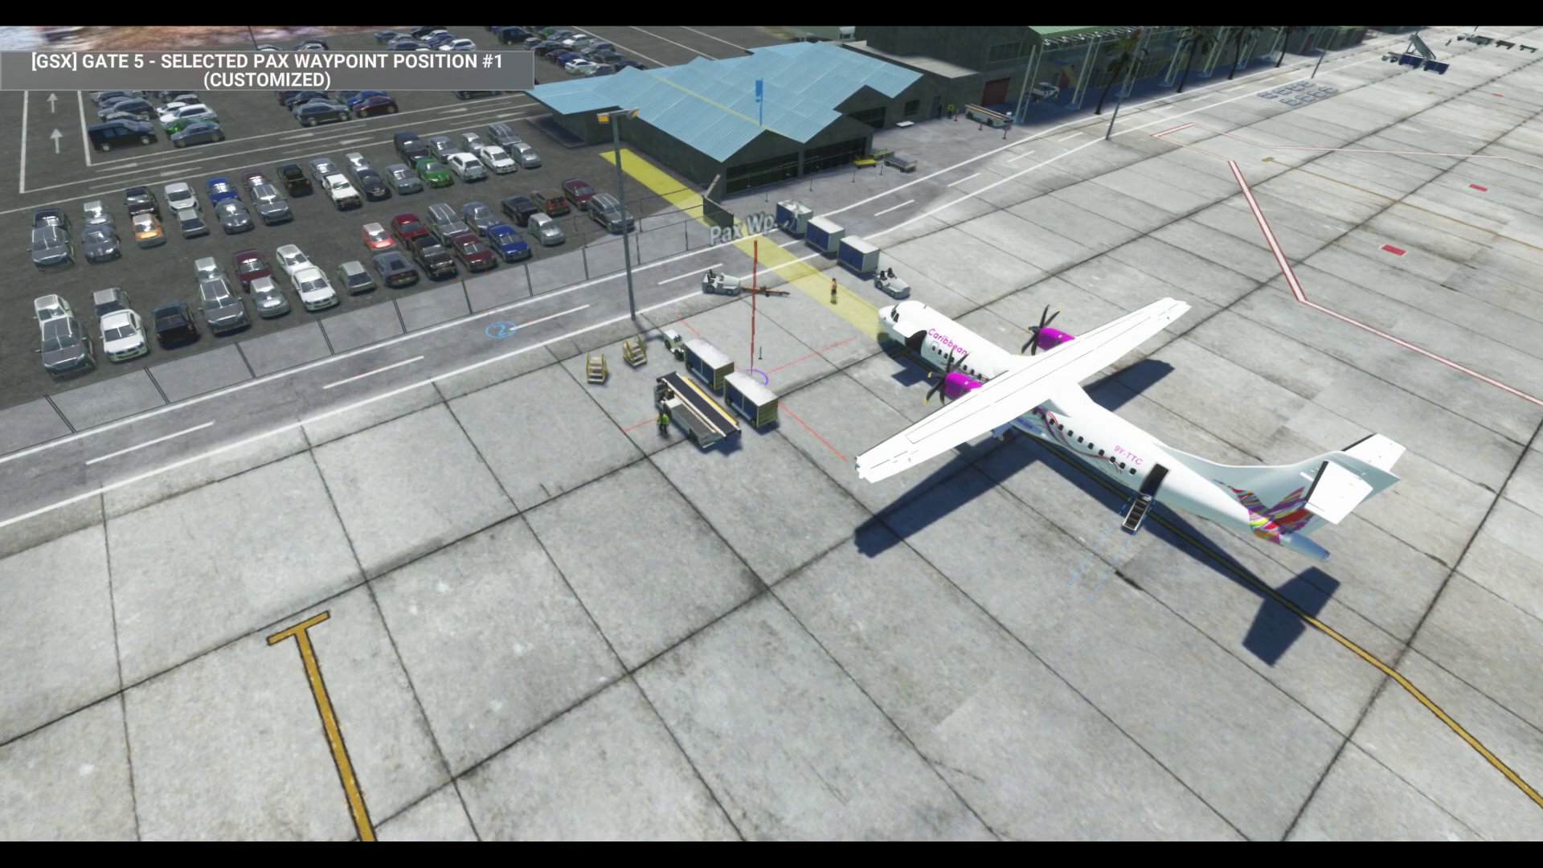
pyautogui.moveTo(760, 354); pyautogui.dragTo(514, 599)
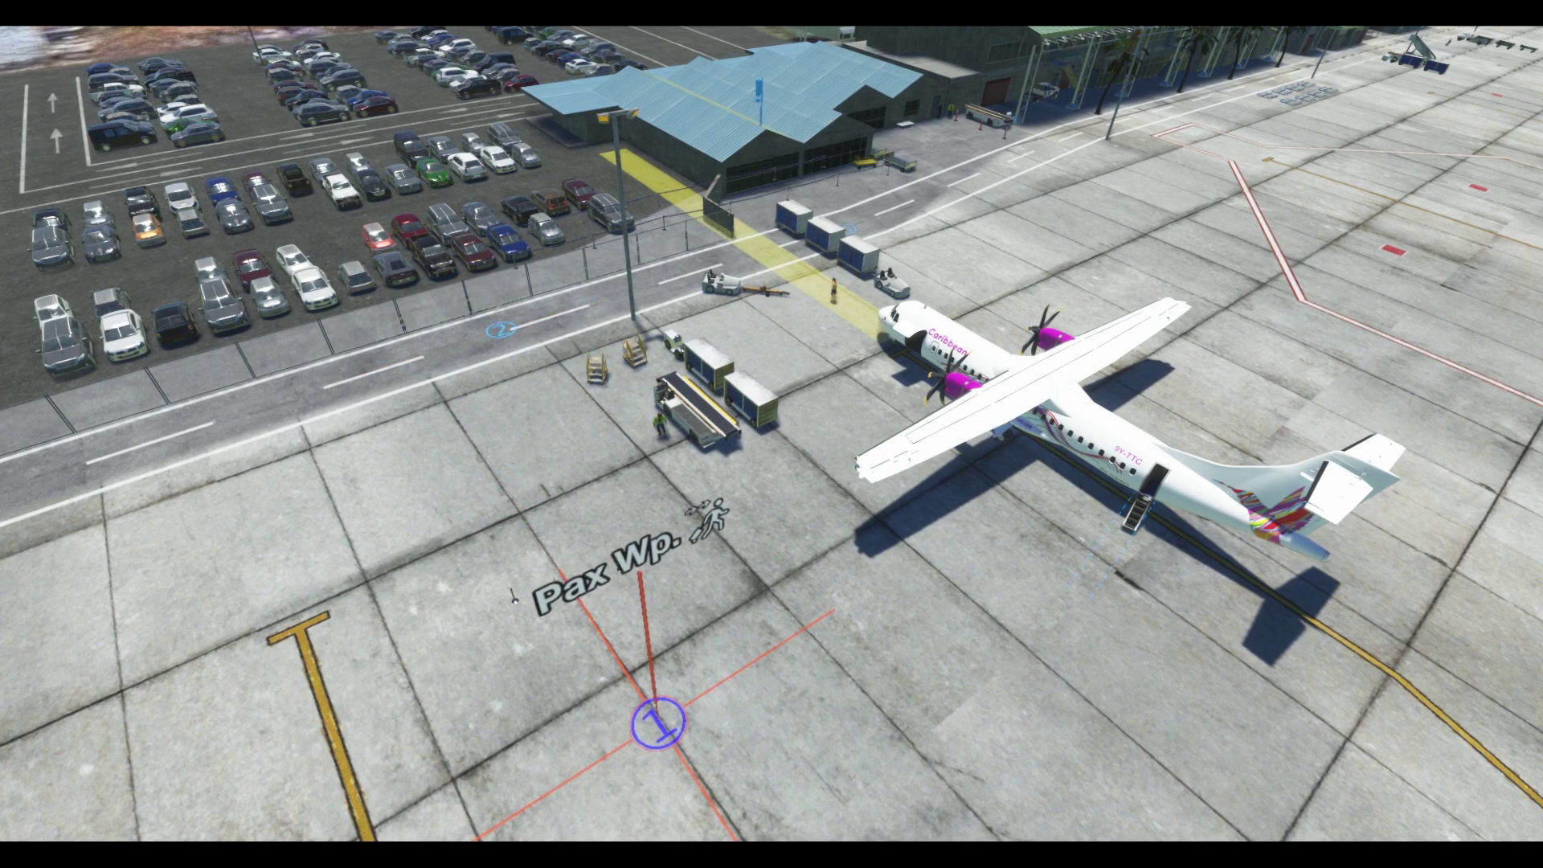
pyautogui.press('s')
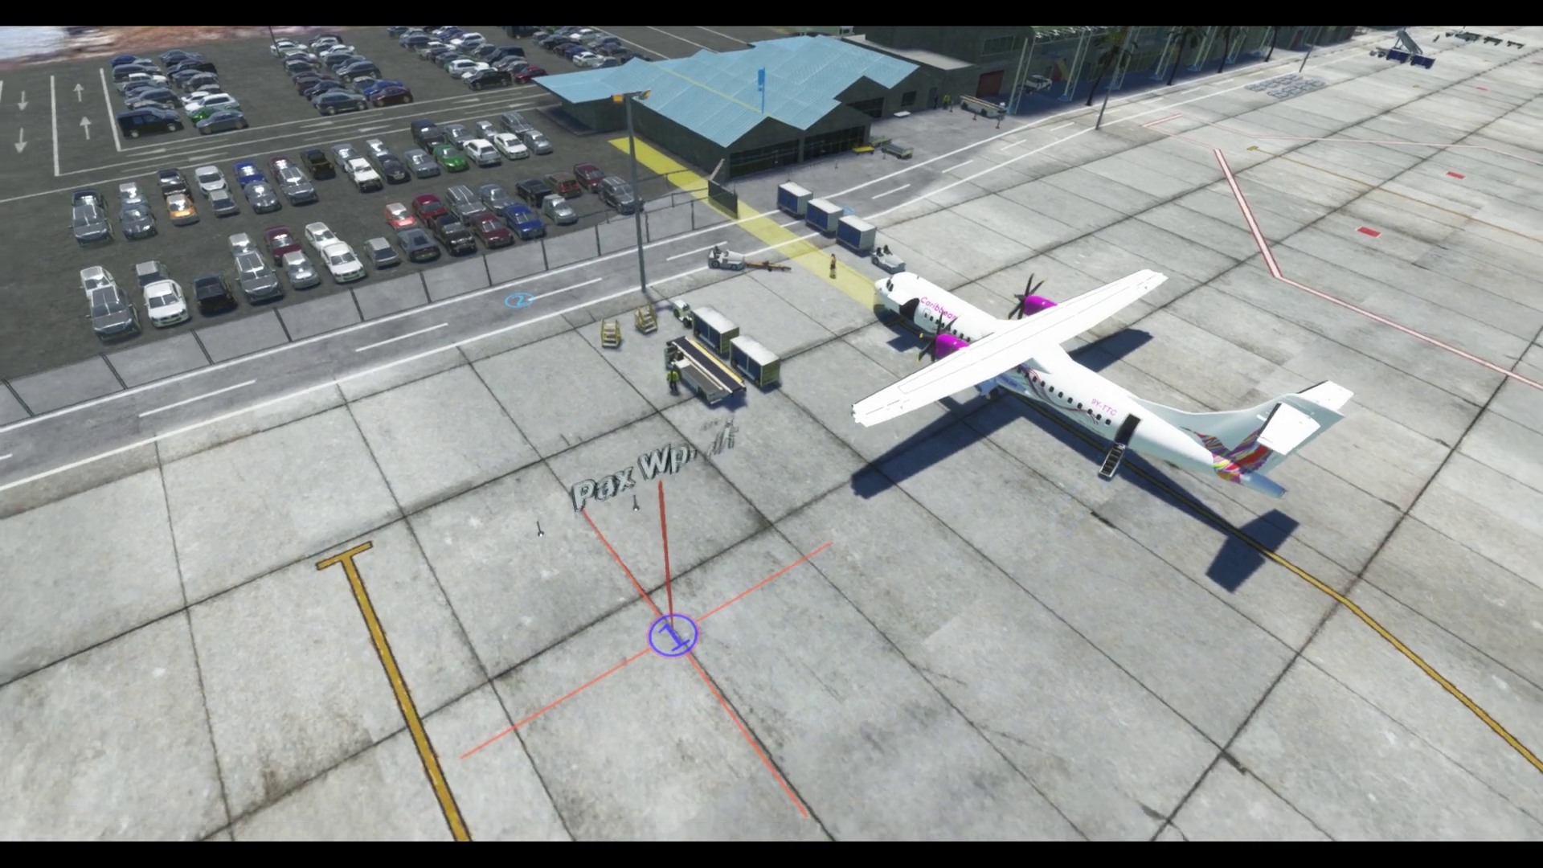
pyautogui.press('w')
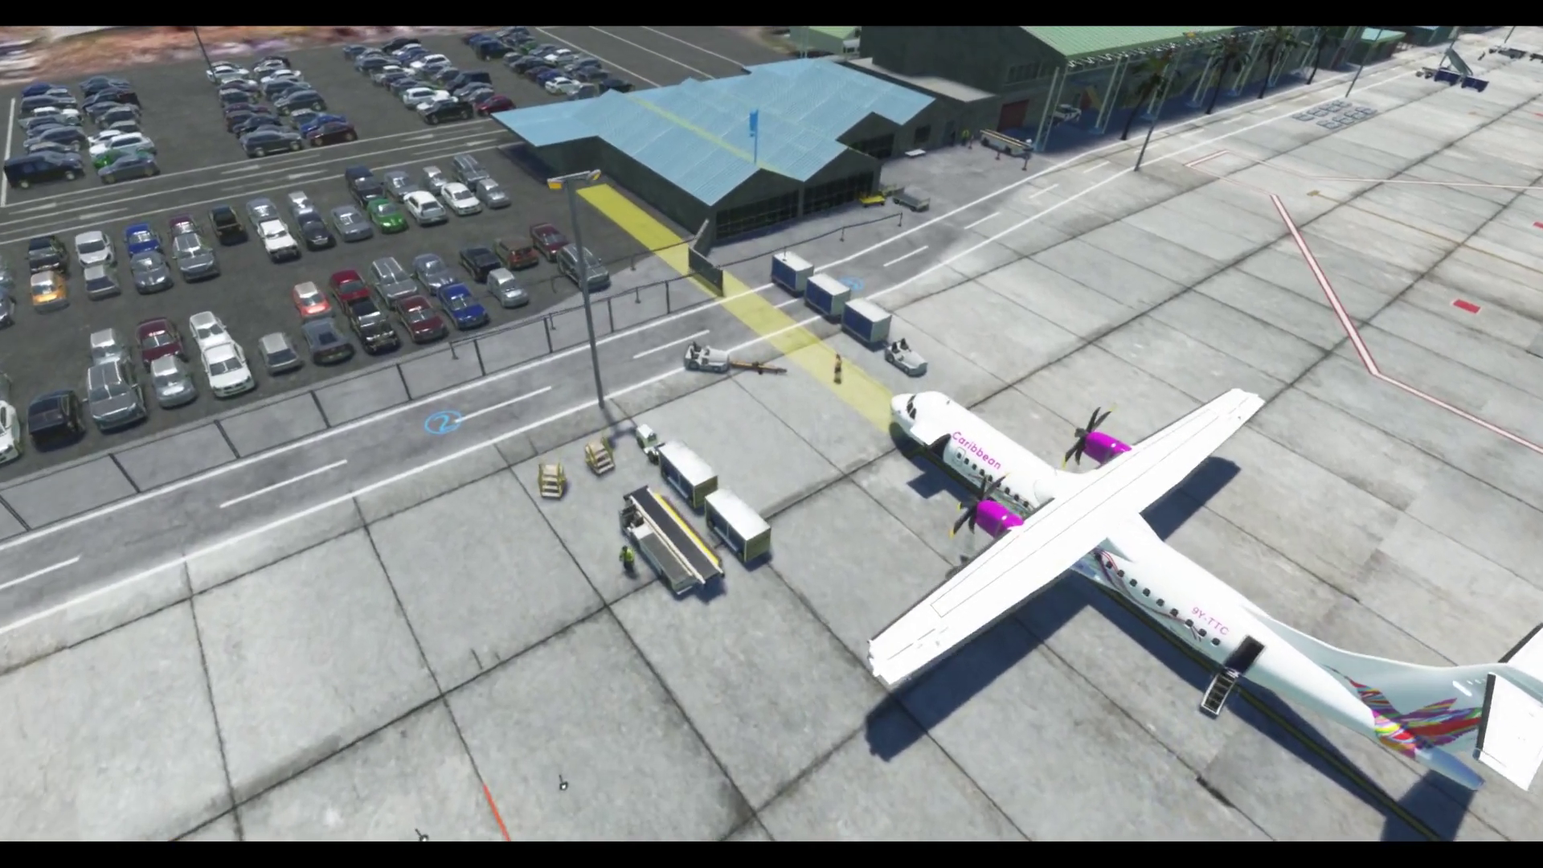
pyautogui.press('s')
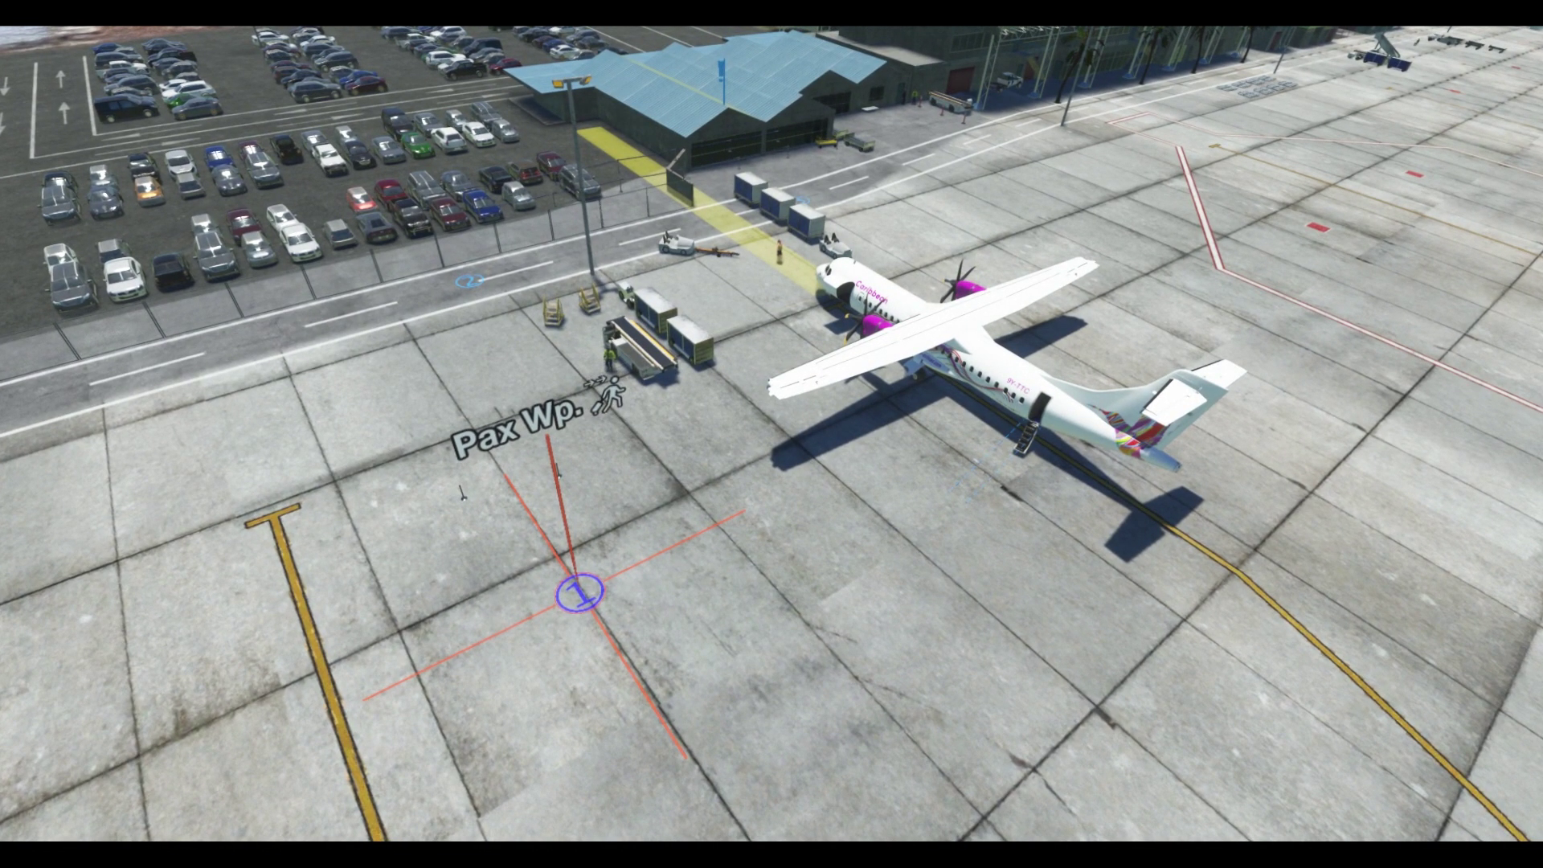
# Add another passenger waypoint and position it on the apron behind the wing, facing the aircraft's rear door stairs.
pyautogui.press('Insert')
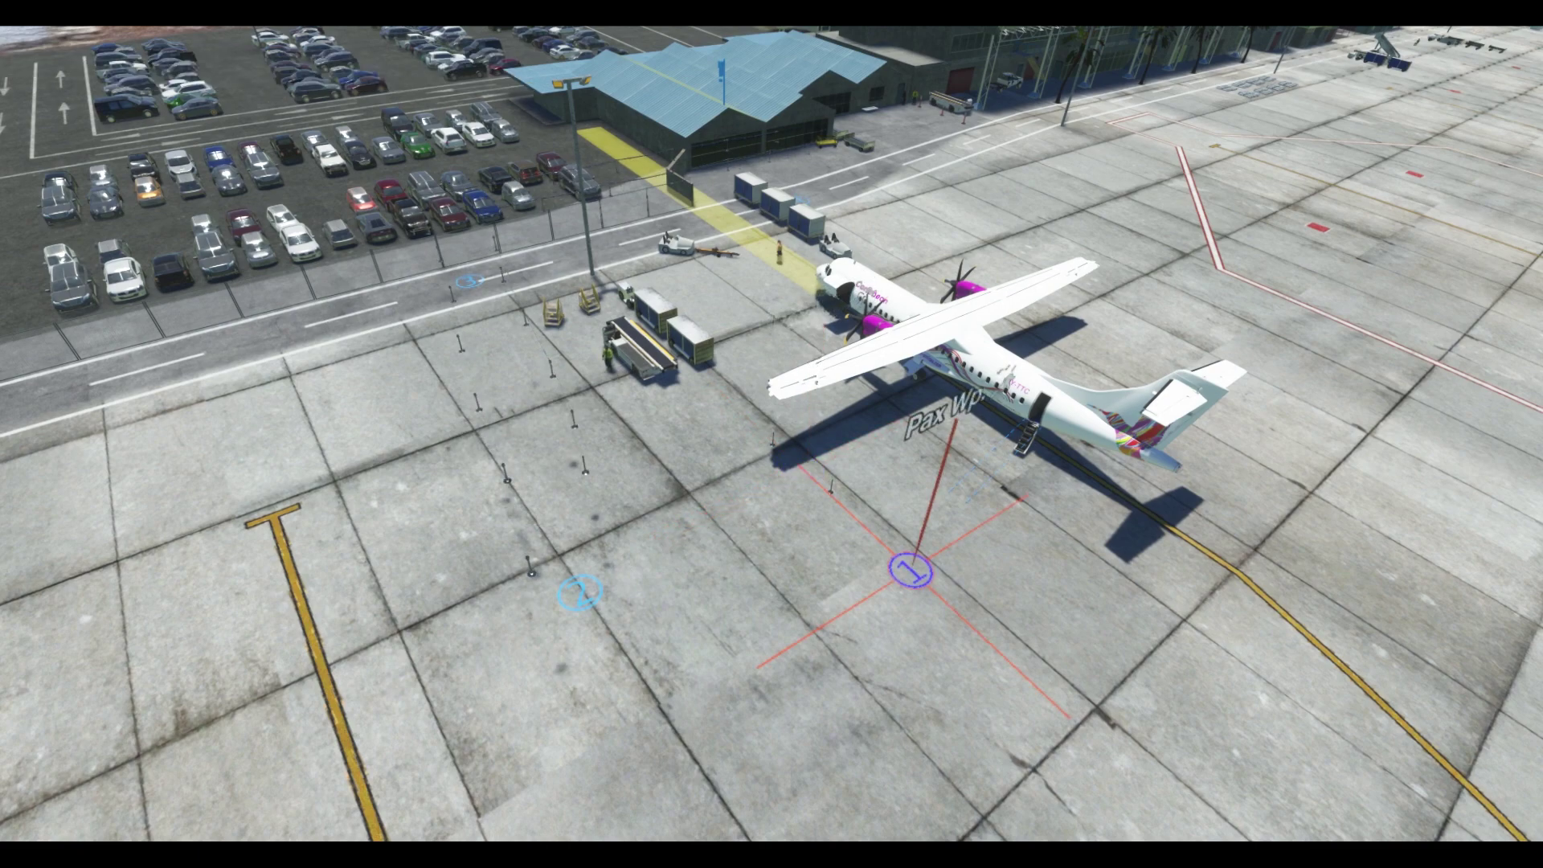
pyautogui.press('Down')
pyautogui.press('Up')
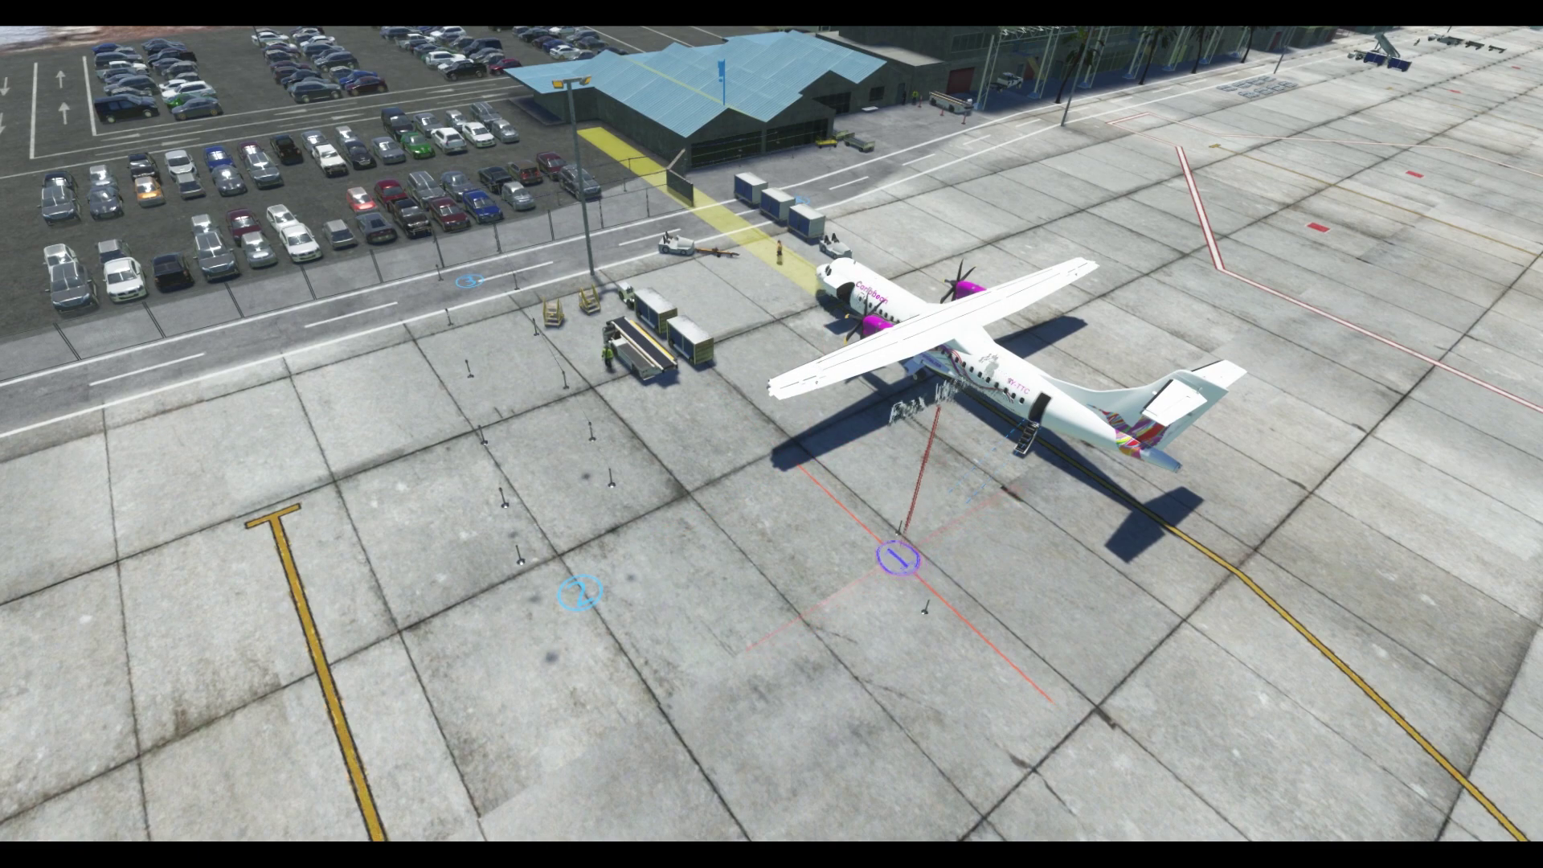
pyautogui.press('Up')
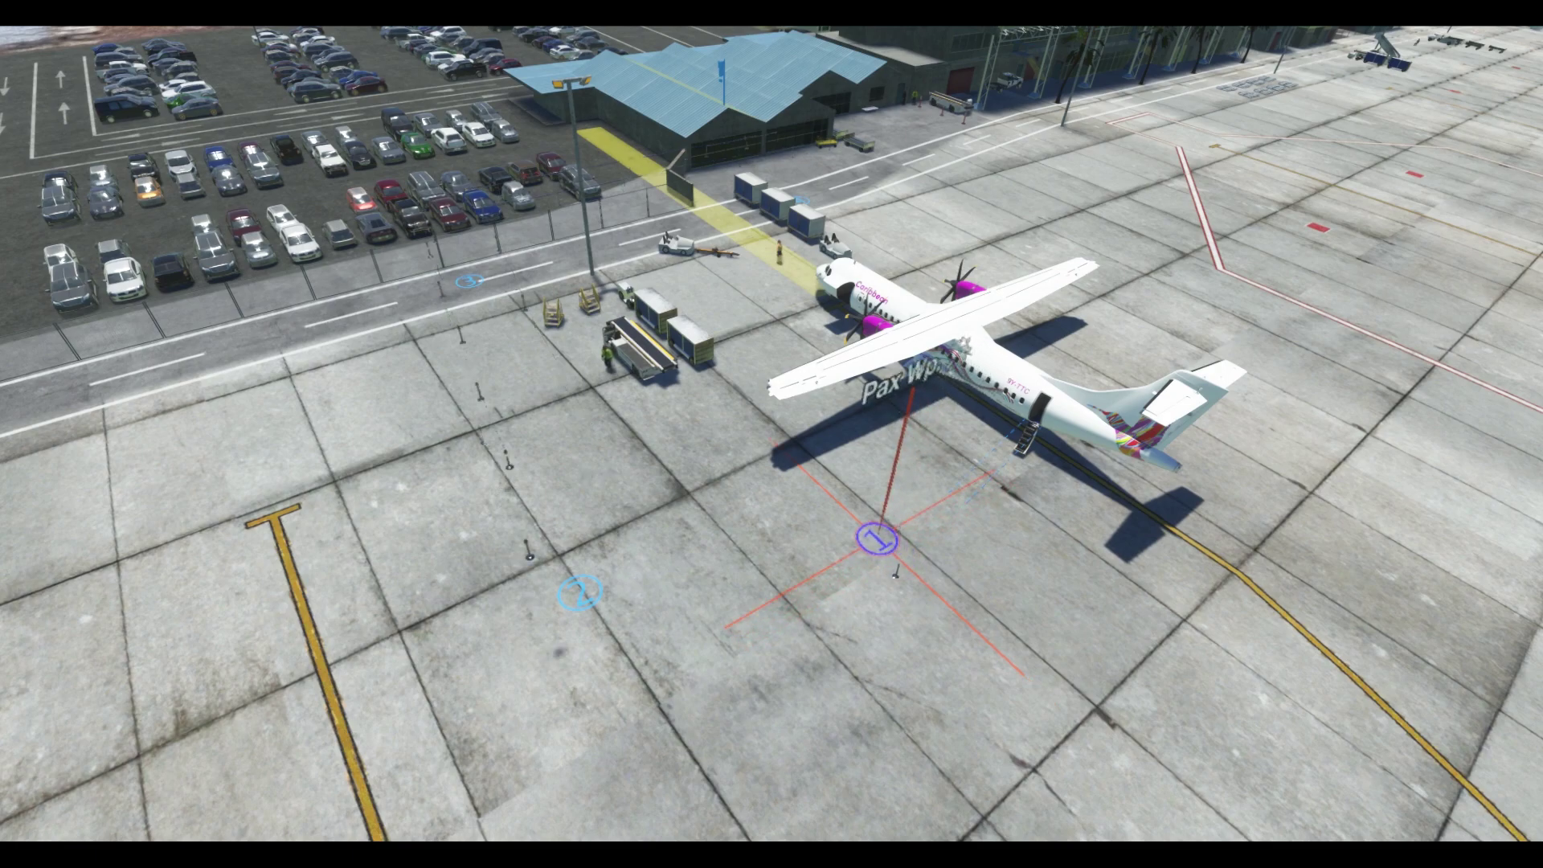
pyautogui.press('Down')
pyautogui.press('Down')
pyautogui.press('Right')
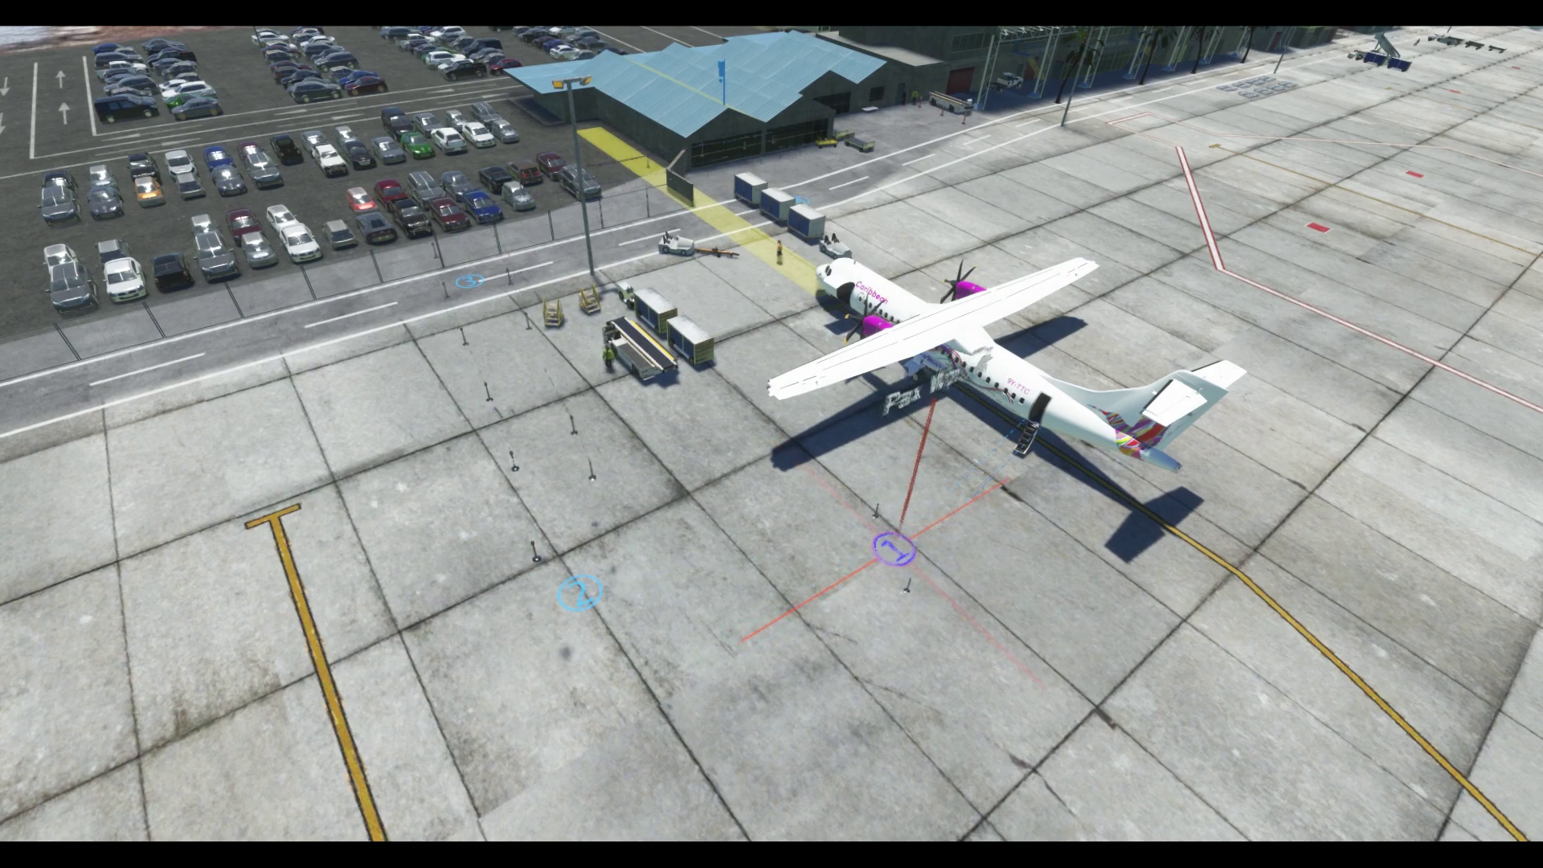
pyautogui.press('s')
pyautogui.press('w')
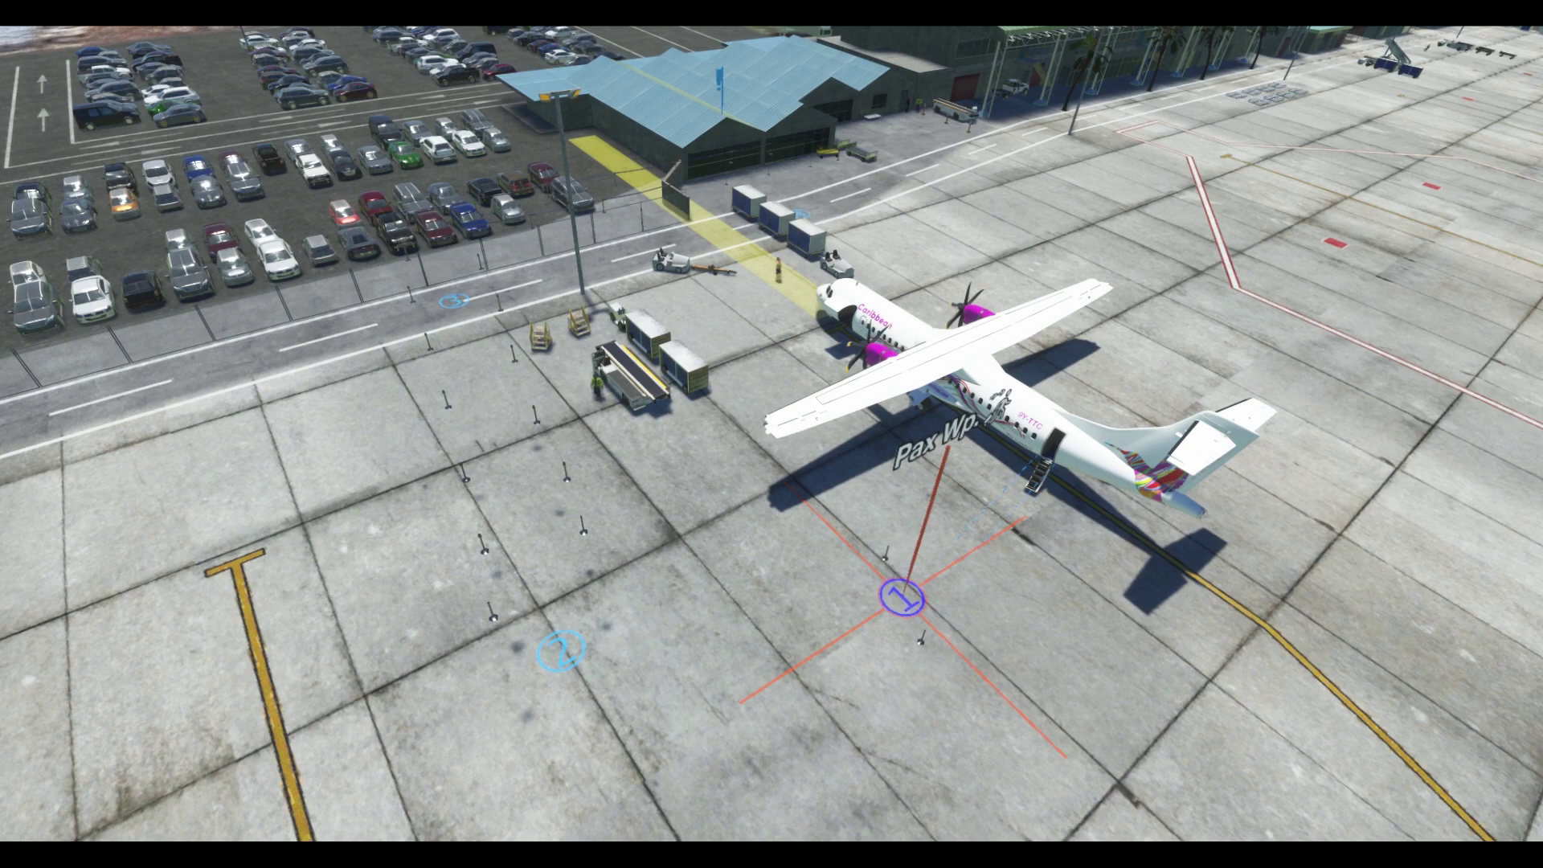
# Select passenger waypoint 2 on the apron and shift it slightly toward the yellow T-shaped stand line.
pyautogui.press('Tab')
pyautogui.press('Left')
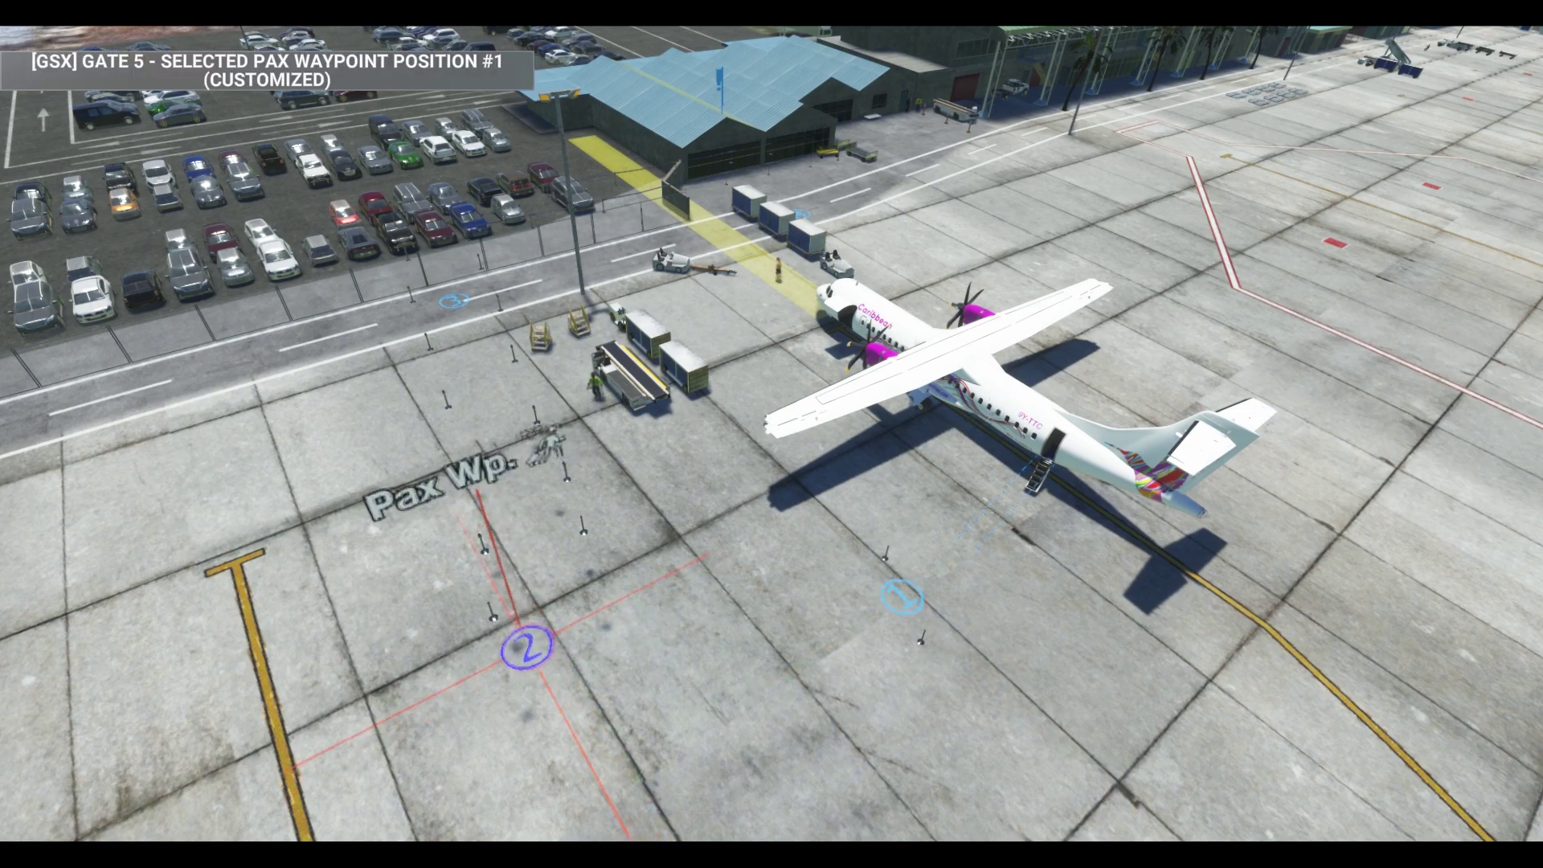
pyautogui.press('Left')
pyautogui.press('Up')
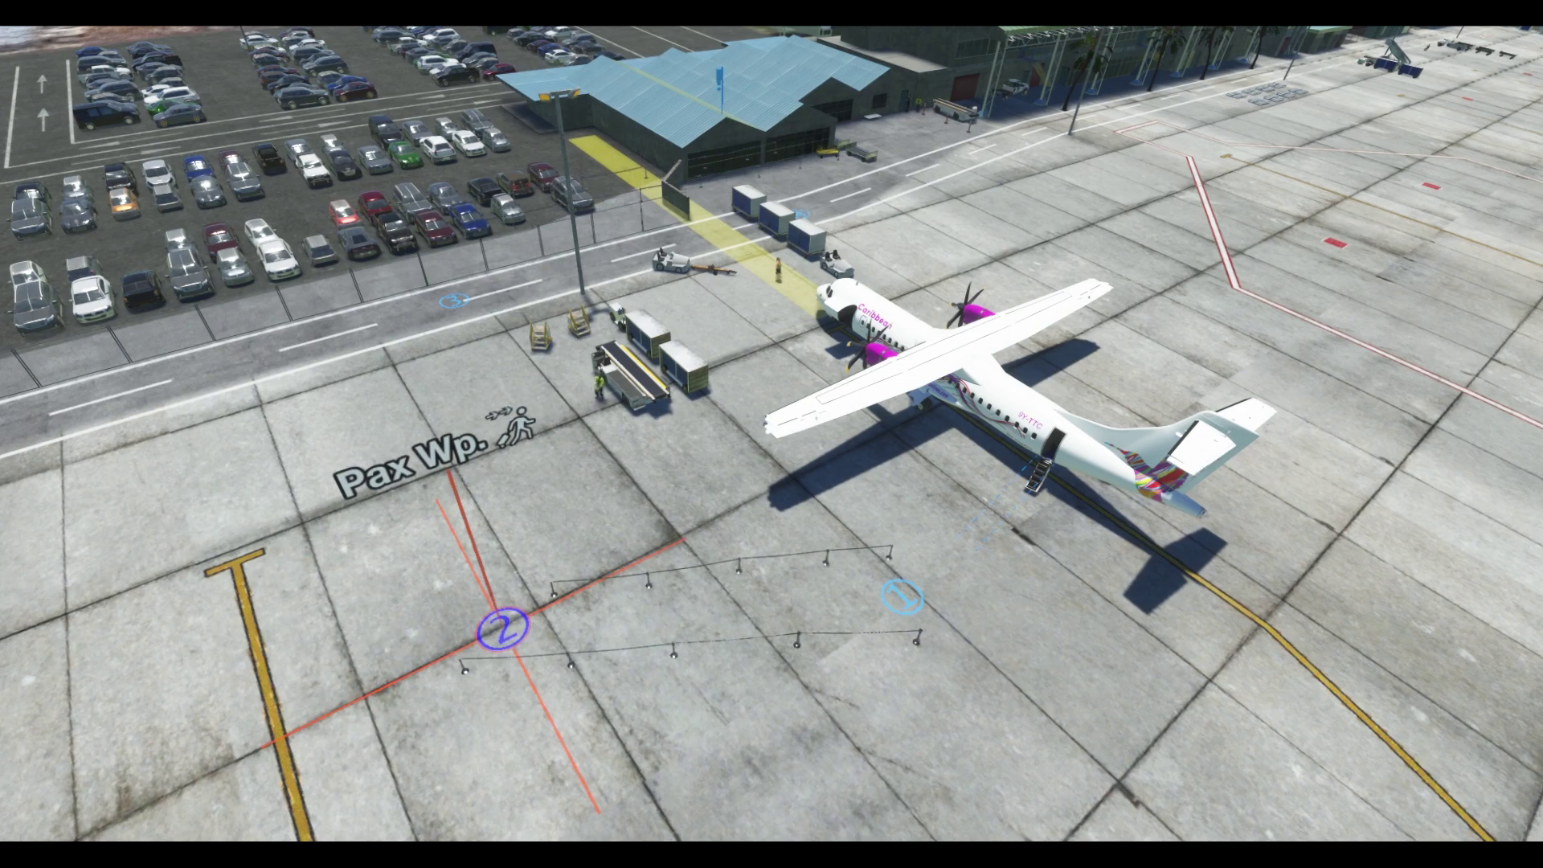
# Select passenger waypoint 3 on the service road and shift it along the road, away from the light pole.
pyautogui.press('Tab')
pyautogui.press('Left')
pyautogui.press('Left')
pyautogui.press('Left')
pyautogui.press('Left')
pyautogui.press('Left')
pyautogui.press('Left')
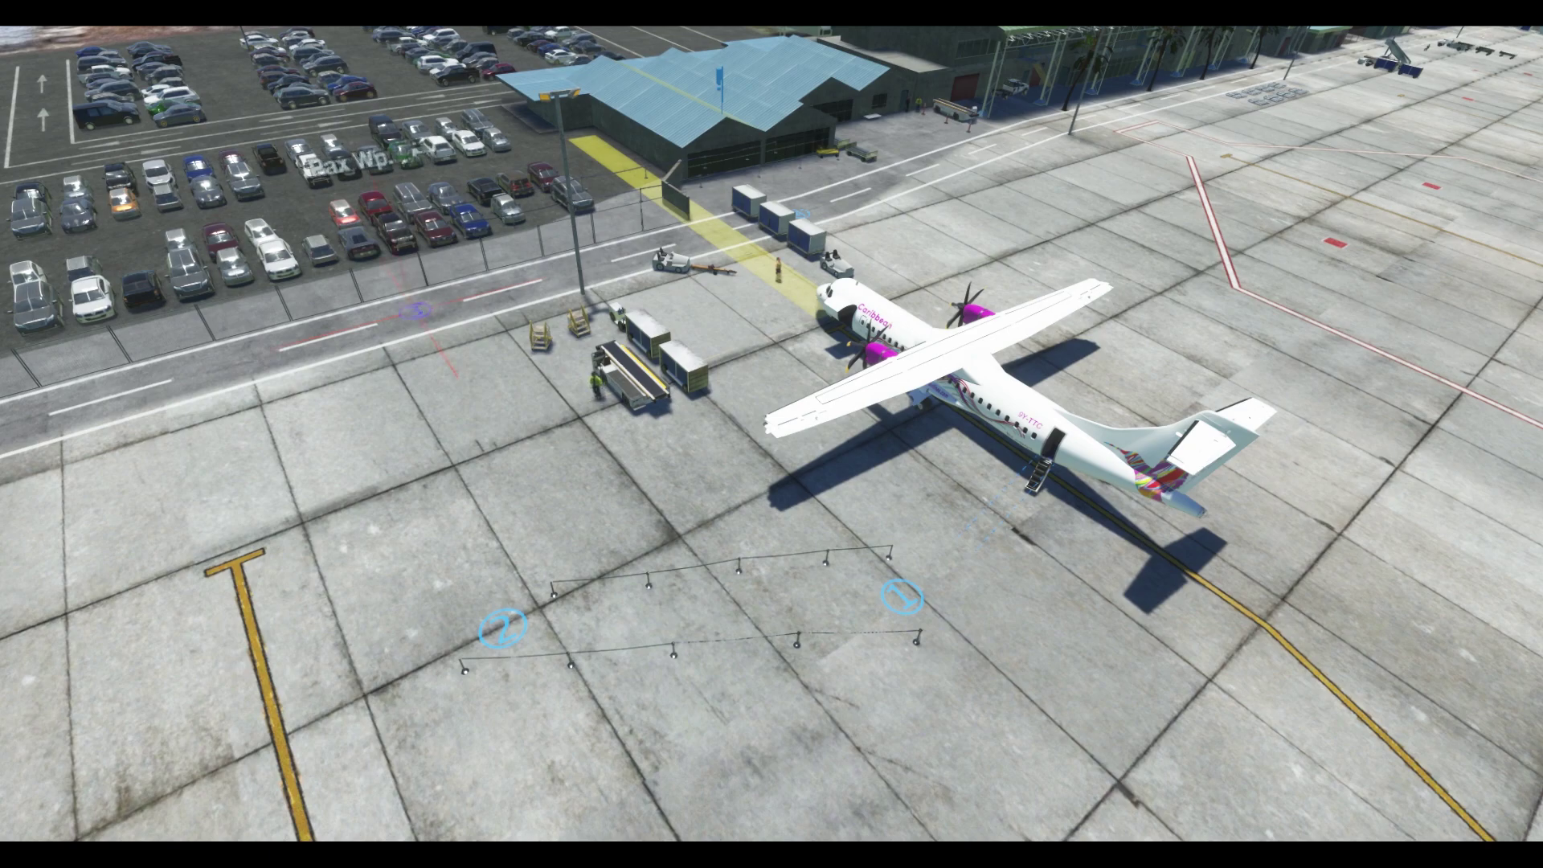
pyautogui.press('Left')
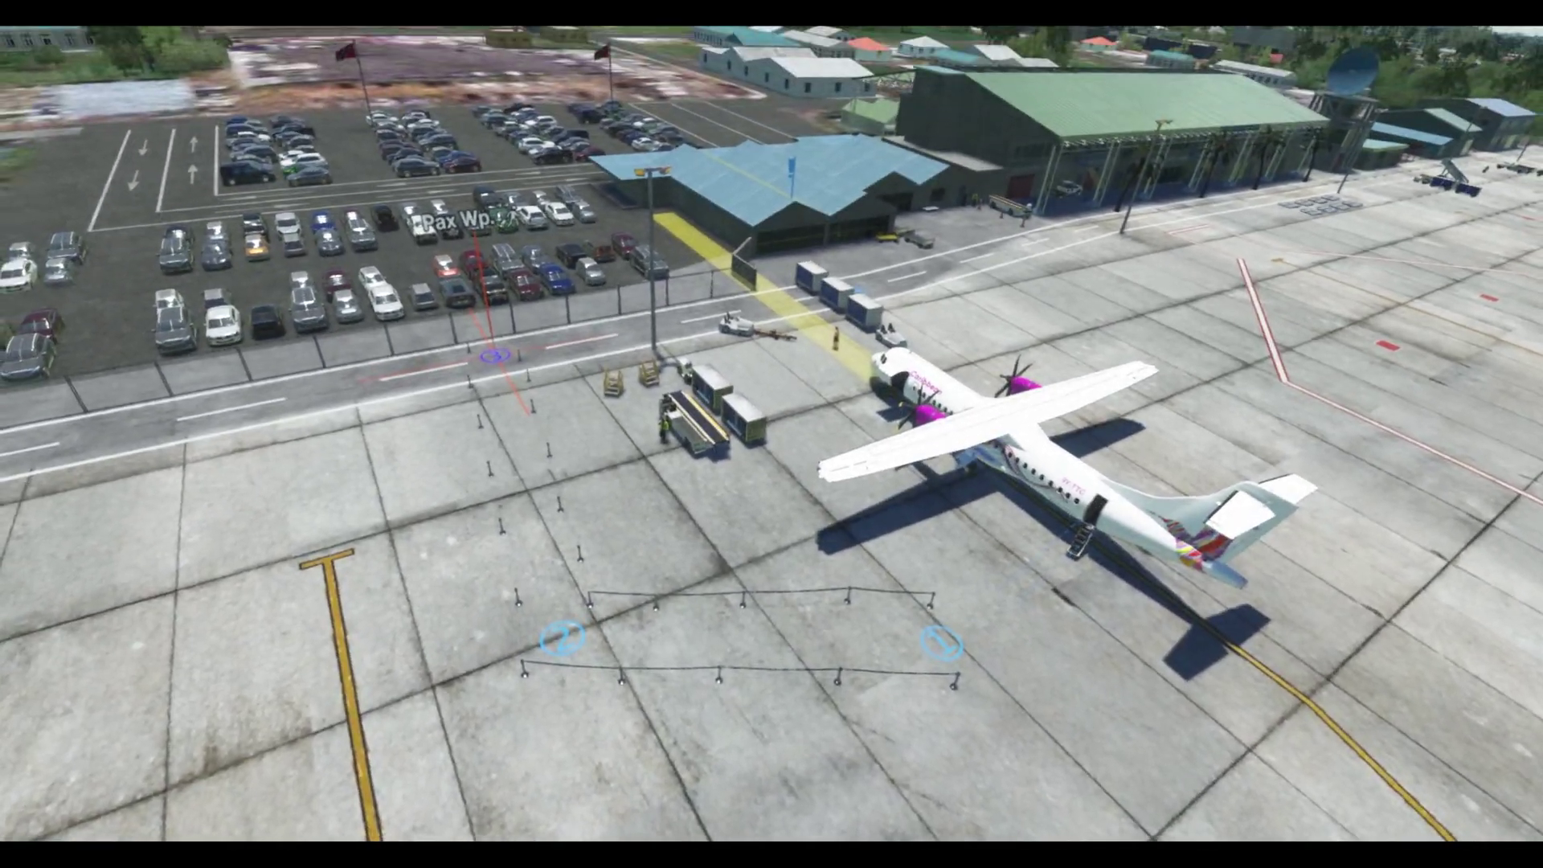
# Finish editing the passenger route, disable the pax barriers for Gate 5, apply the change and close the customization window.
pyautogui.press('w')
pyautogui.press('w')
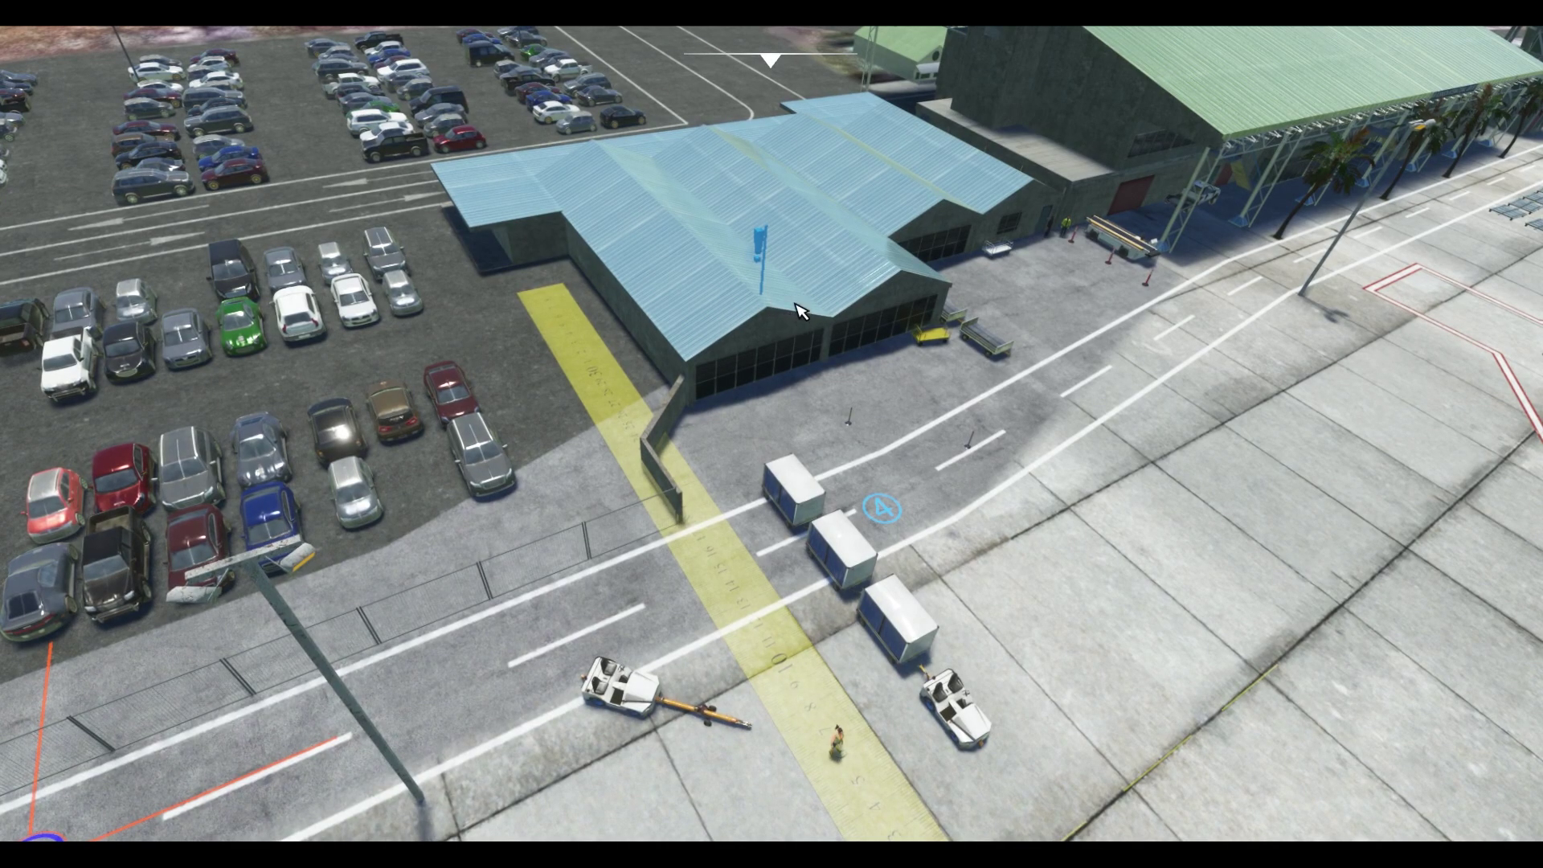
pyautogui.press('s')
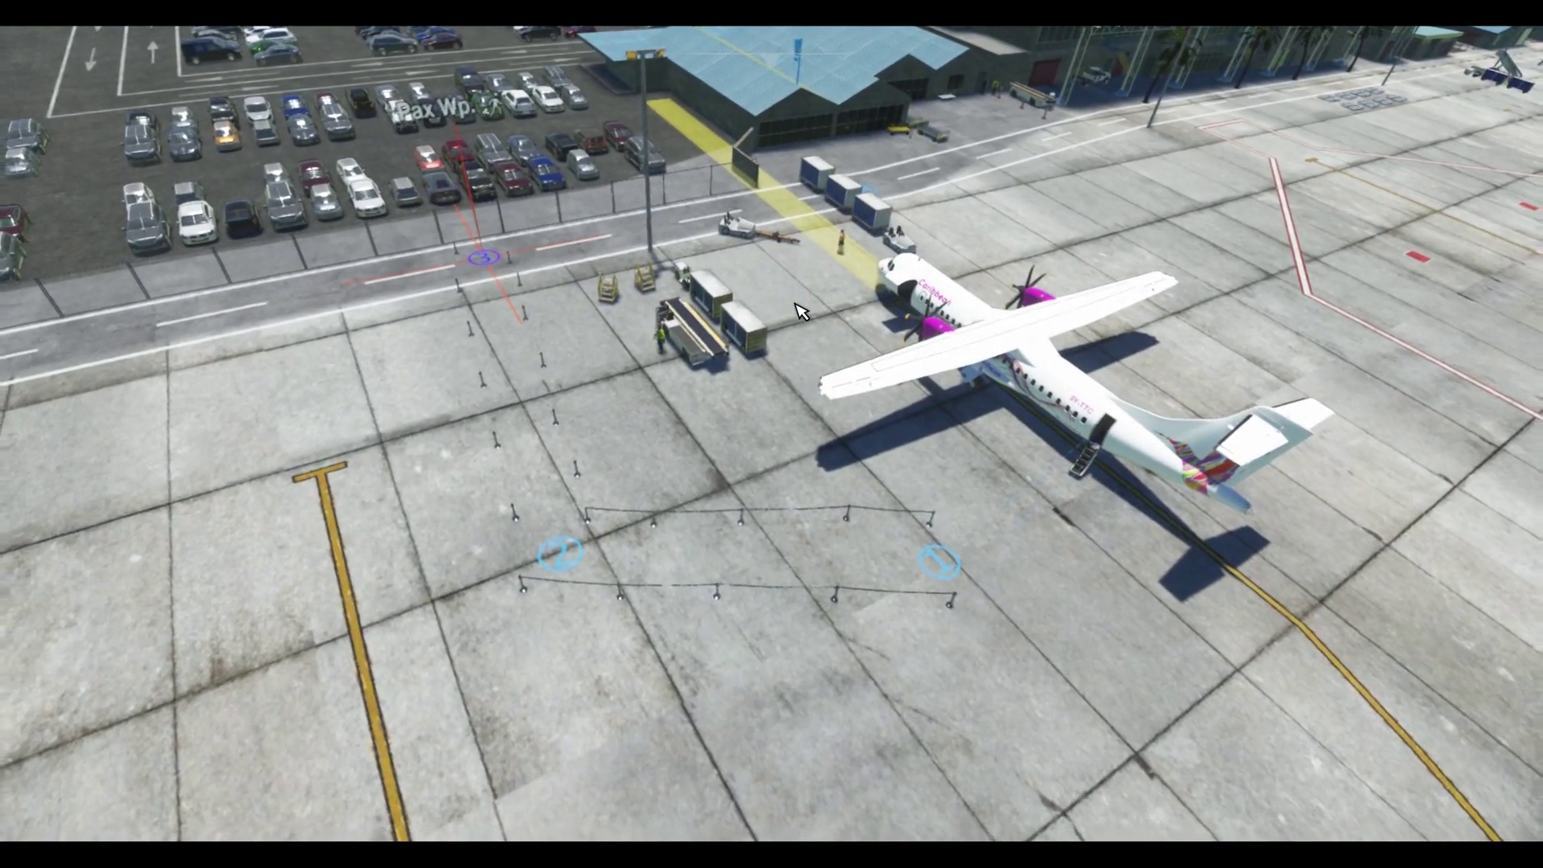
pyautogui.press('d')
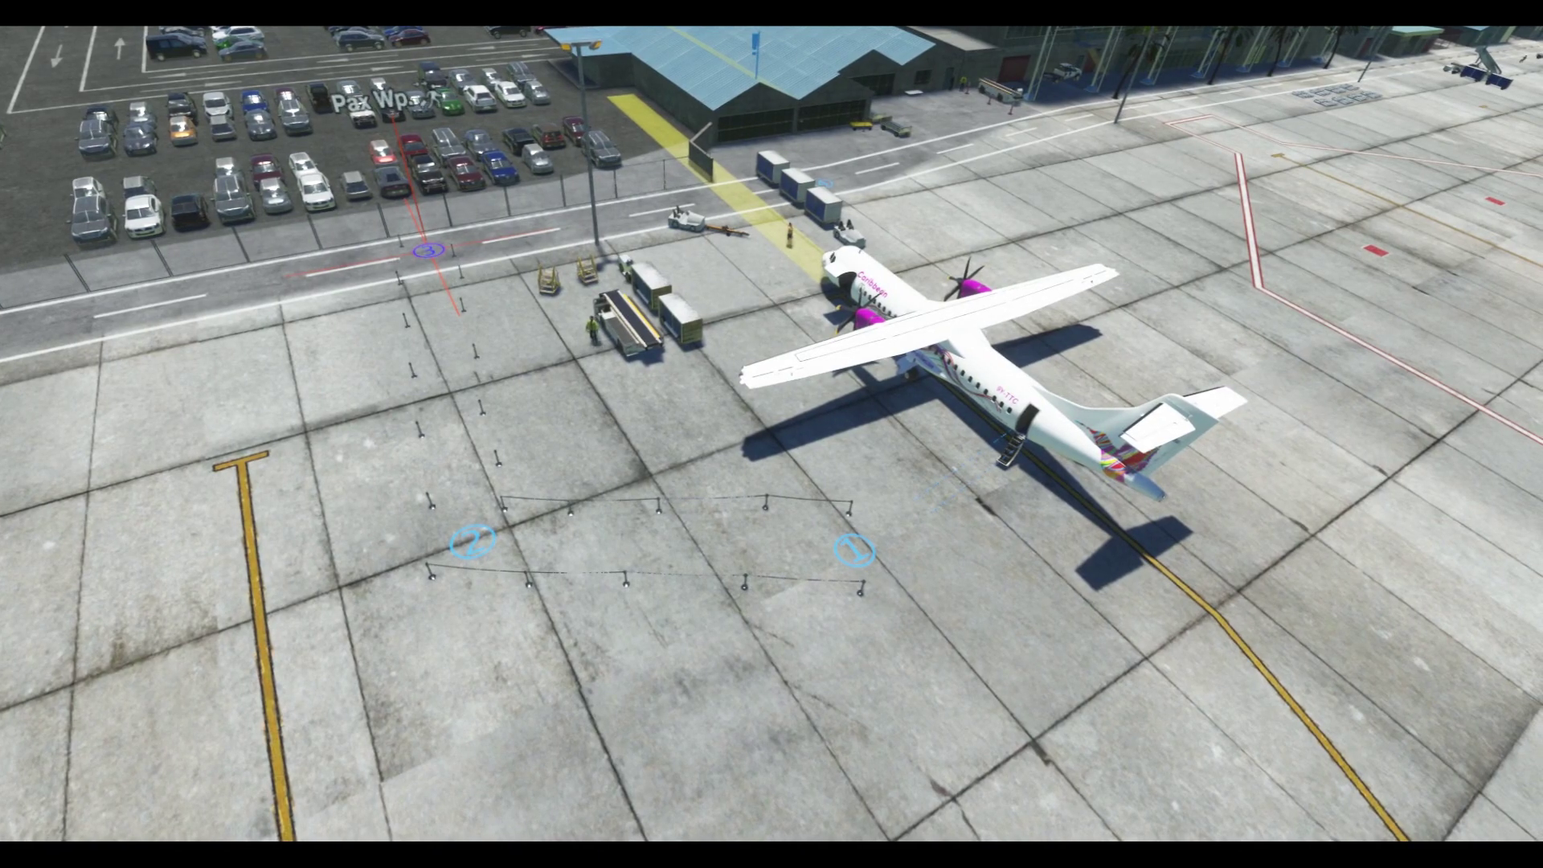
pyautogui.press('w')
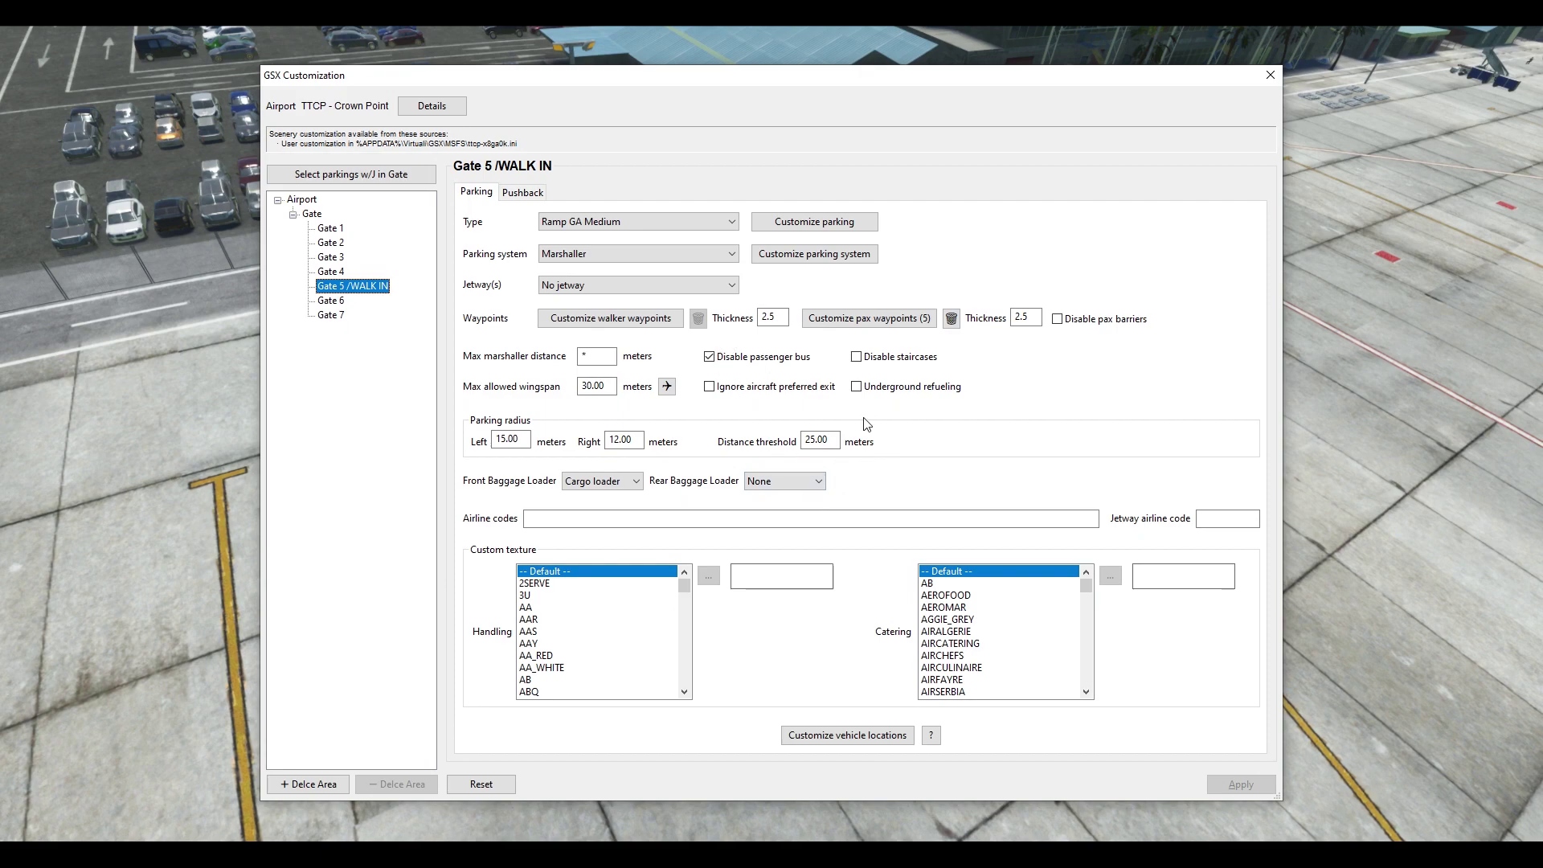
pyautogui.click(1065, 322)
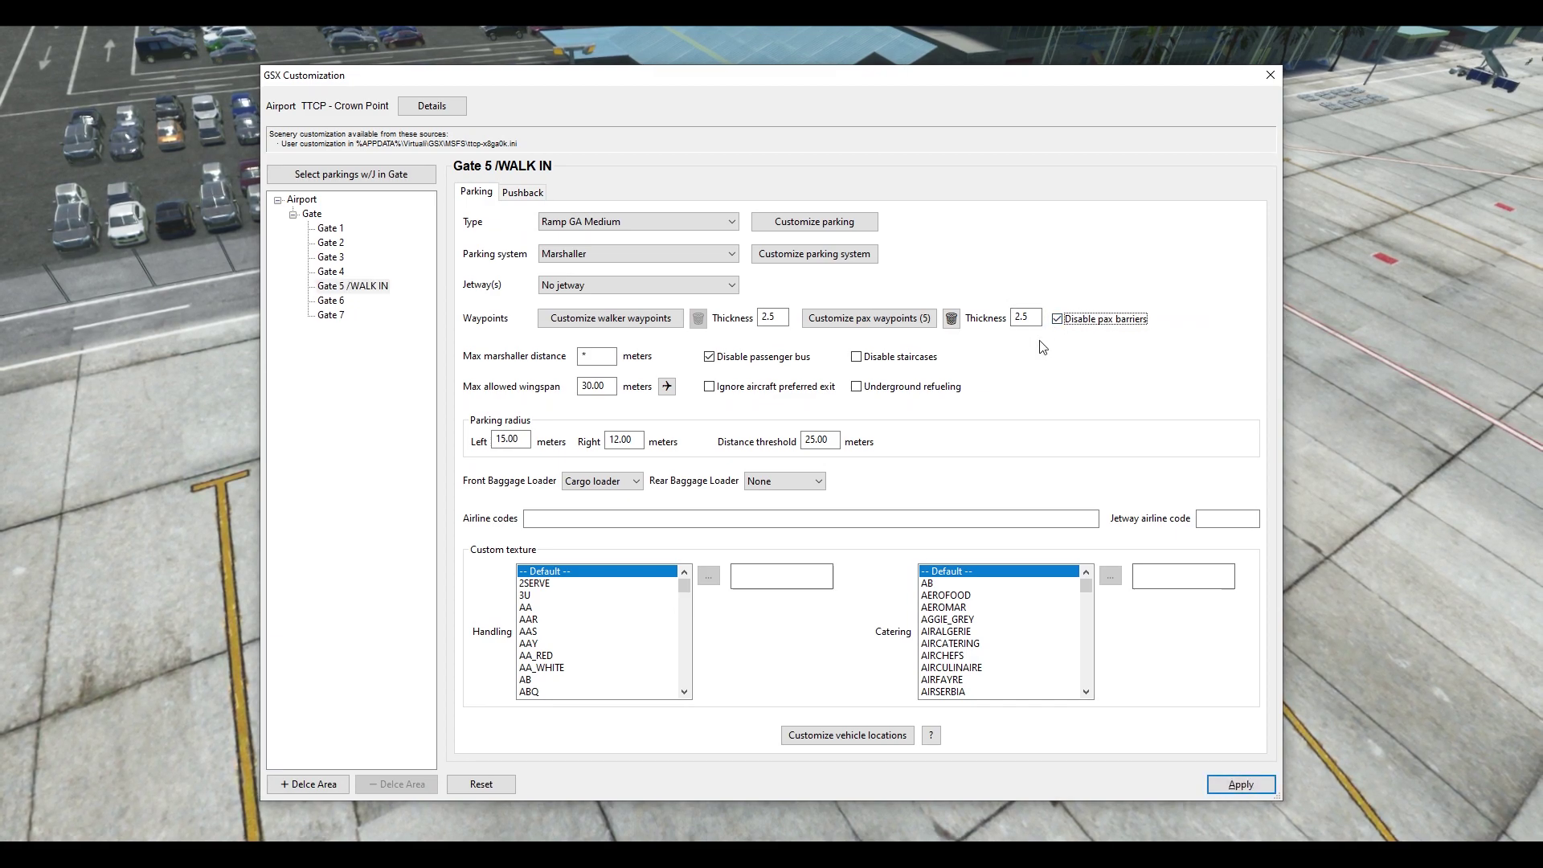
pyautogui.click(1240, 784)
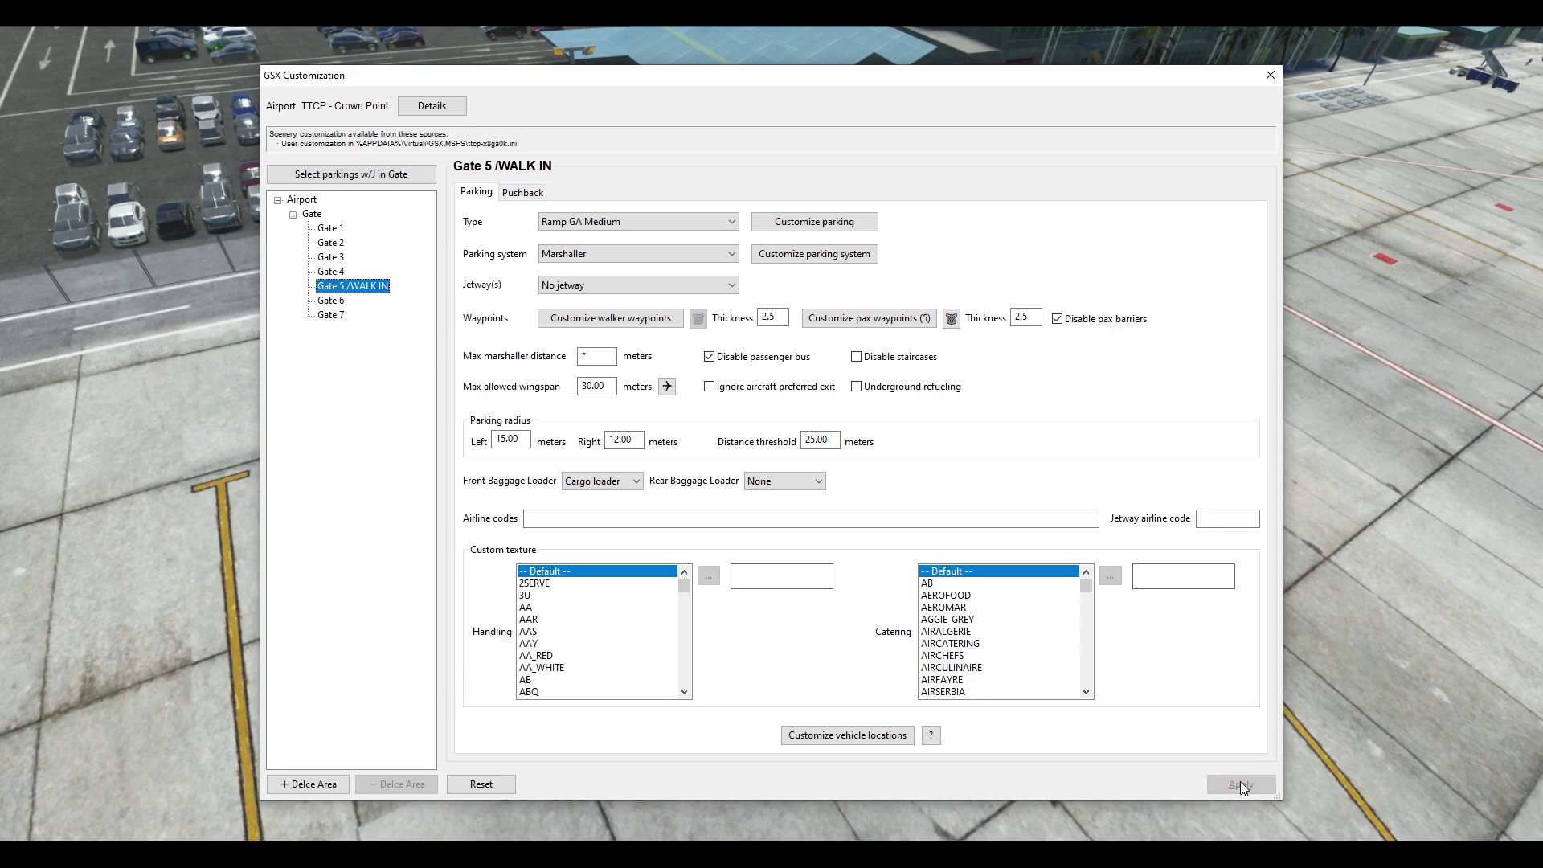
pyautogui.click(1277, 81)
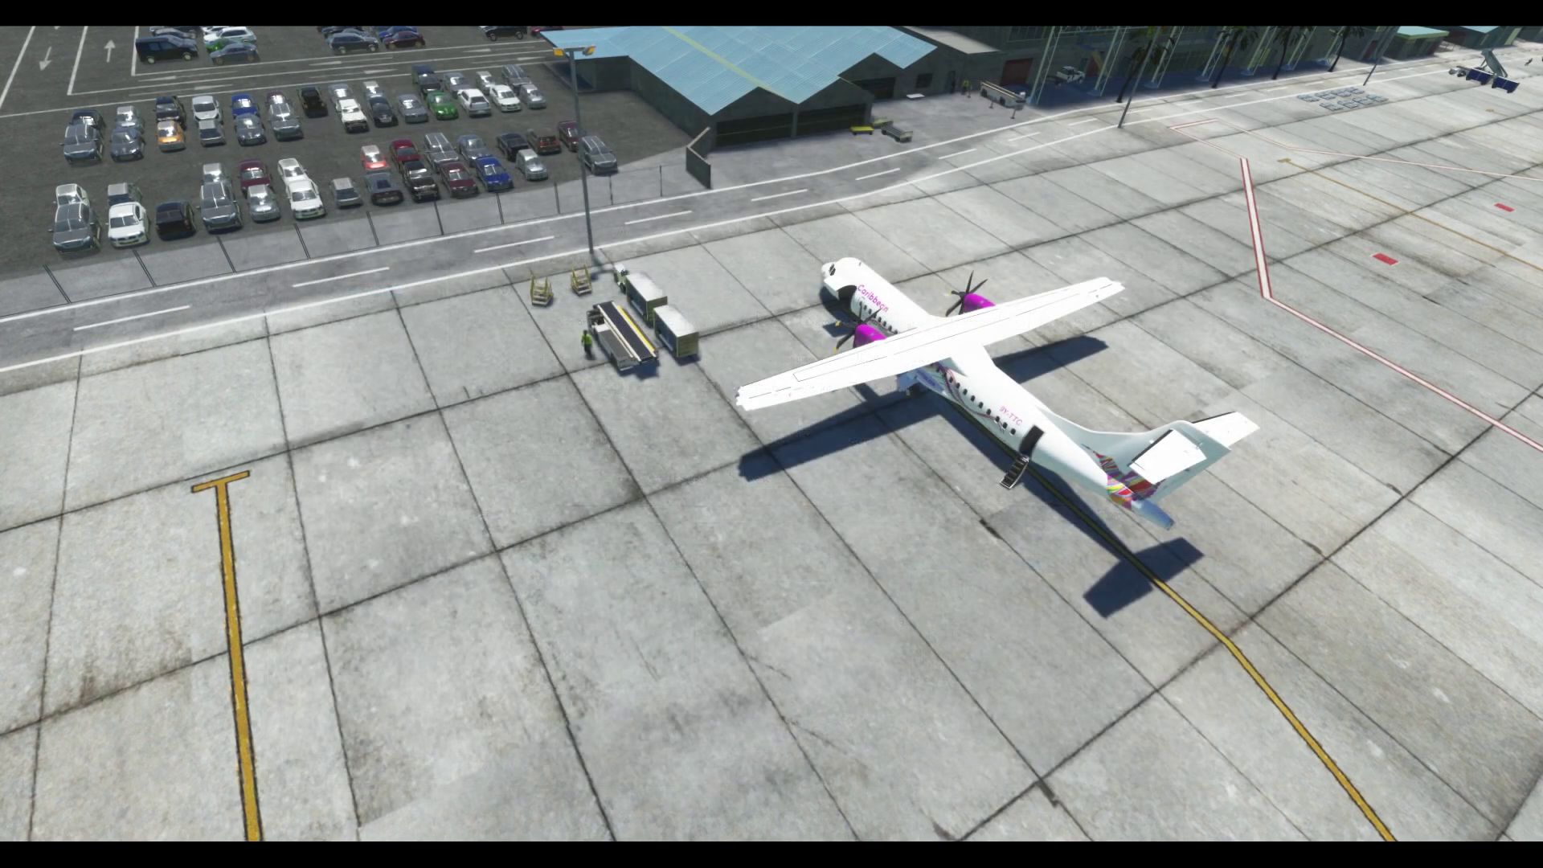
# Open the GSX services for Gate 5 and request deboarding.
pyautogui.rightClick(1102, 453)
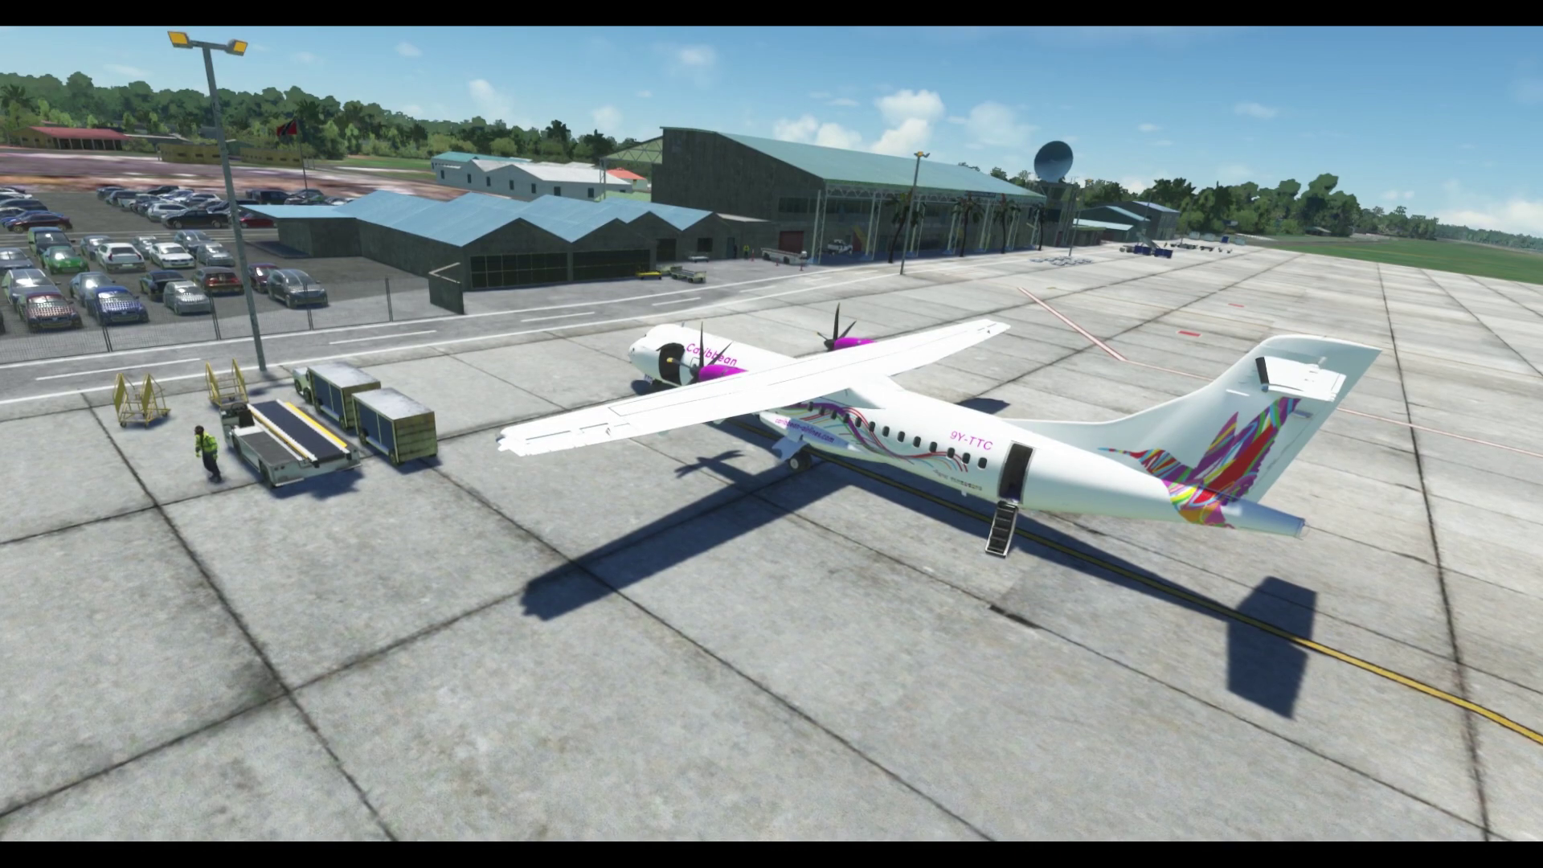
pyautogui.moveTo(679, 58)
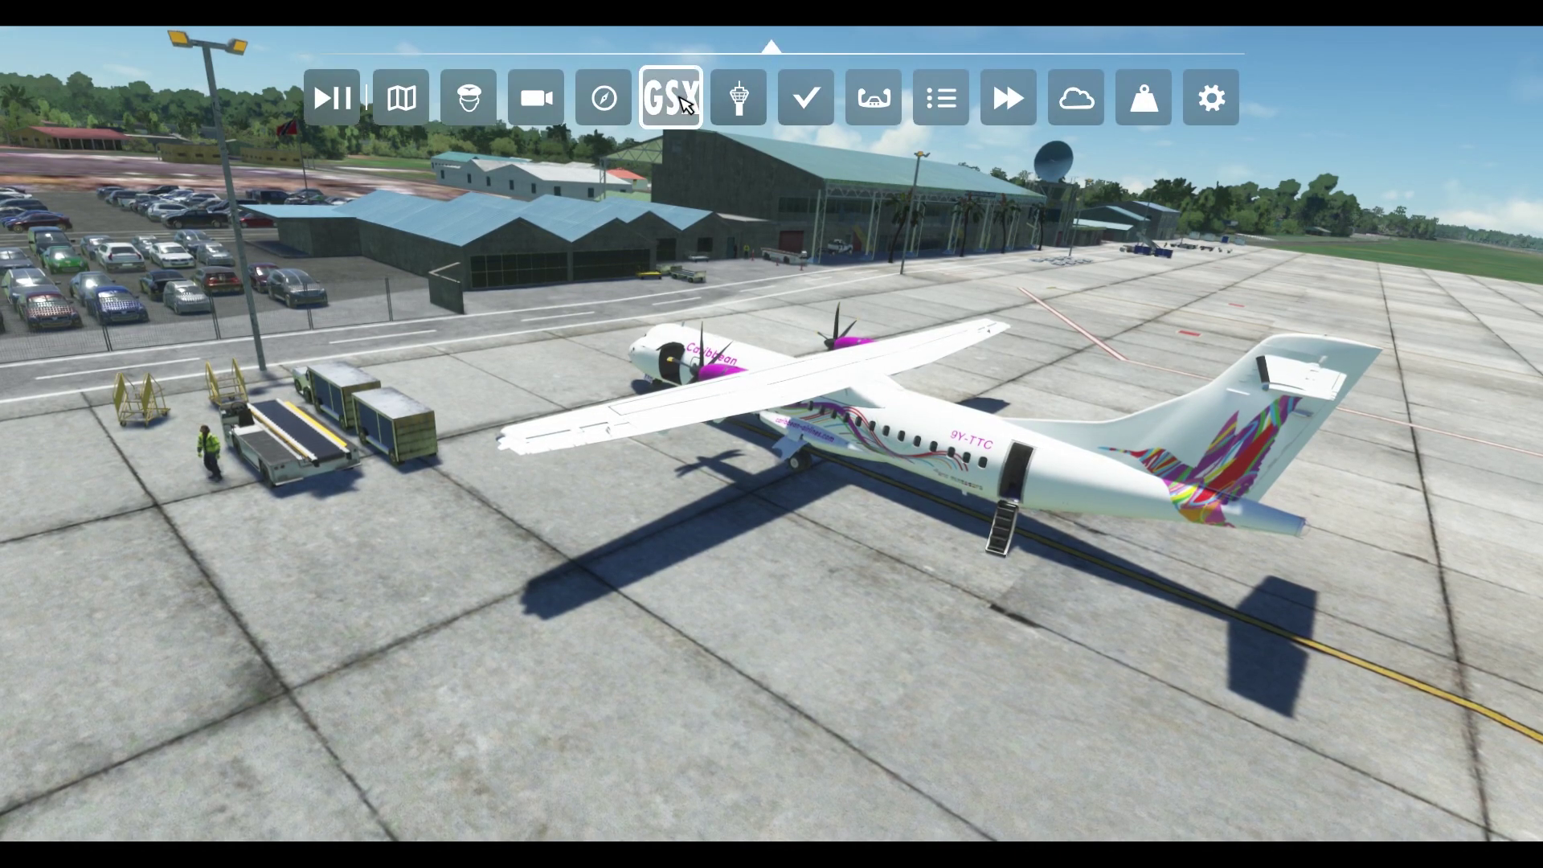
pyautogui.click(682, 101)
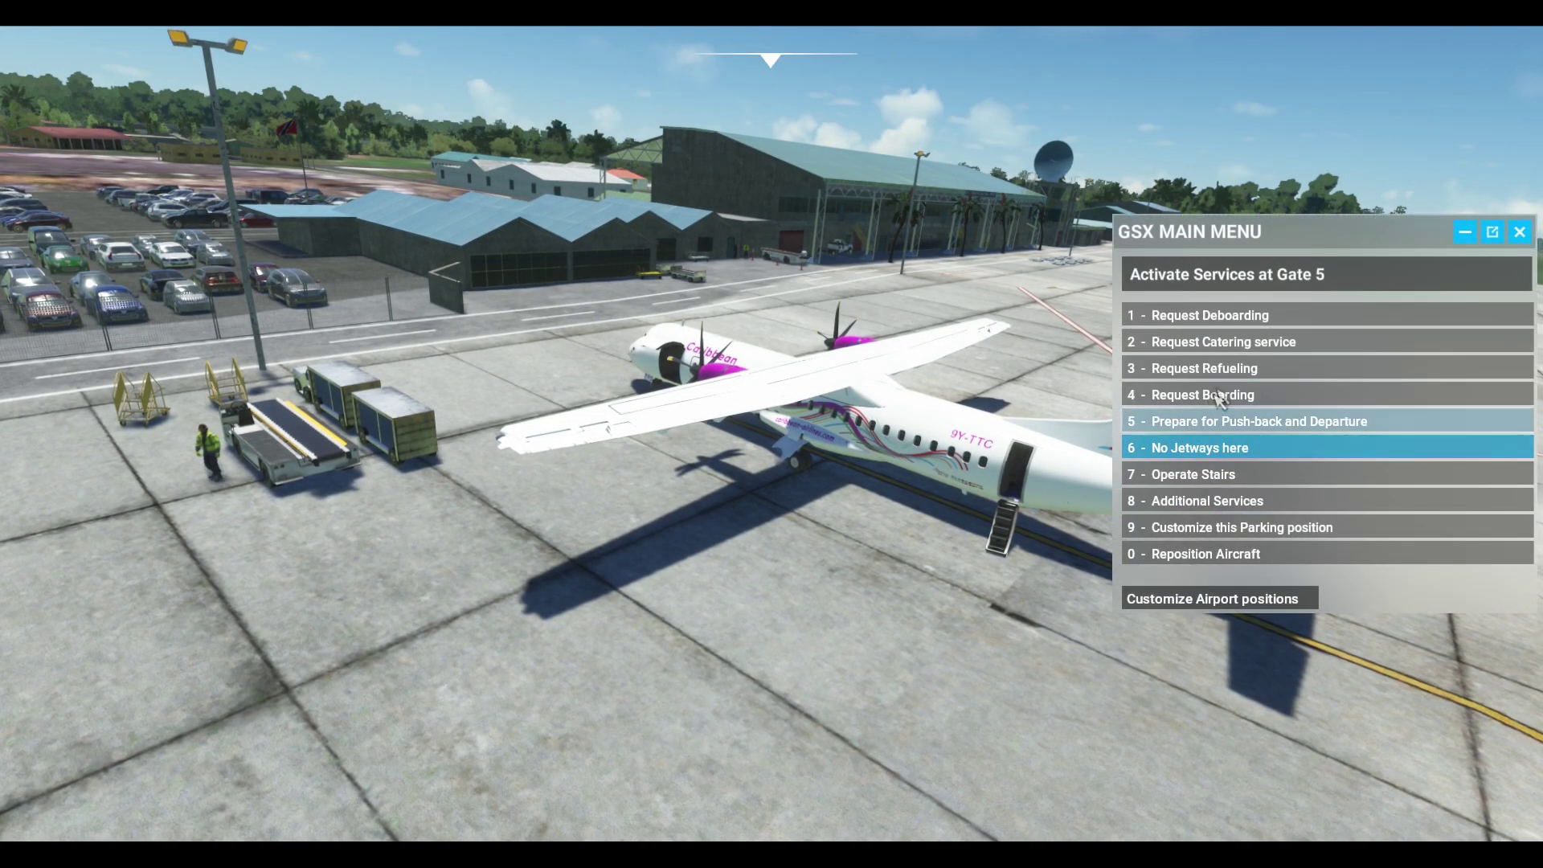
pyautogui.click(1237, 317)
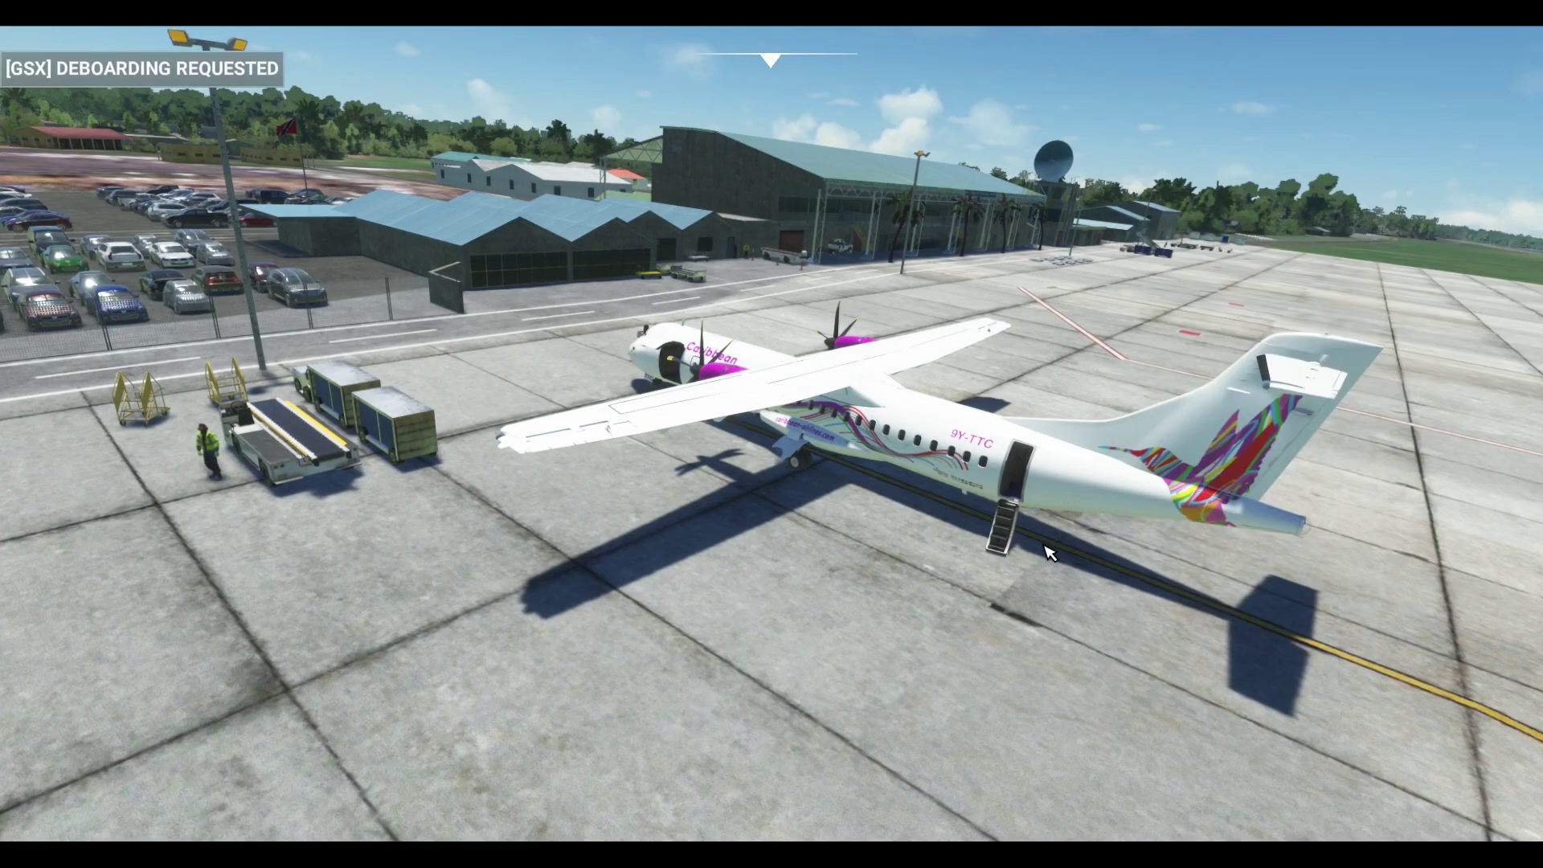
# Watch the ground vehicles and the aircraft's rear door as the requested deboarding gets under way.
pyautogui.press('w')
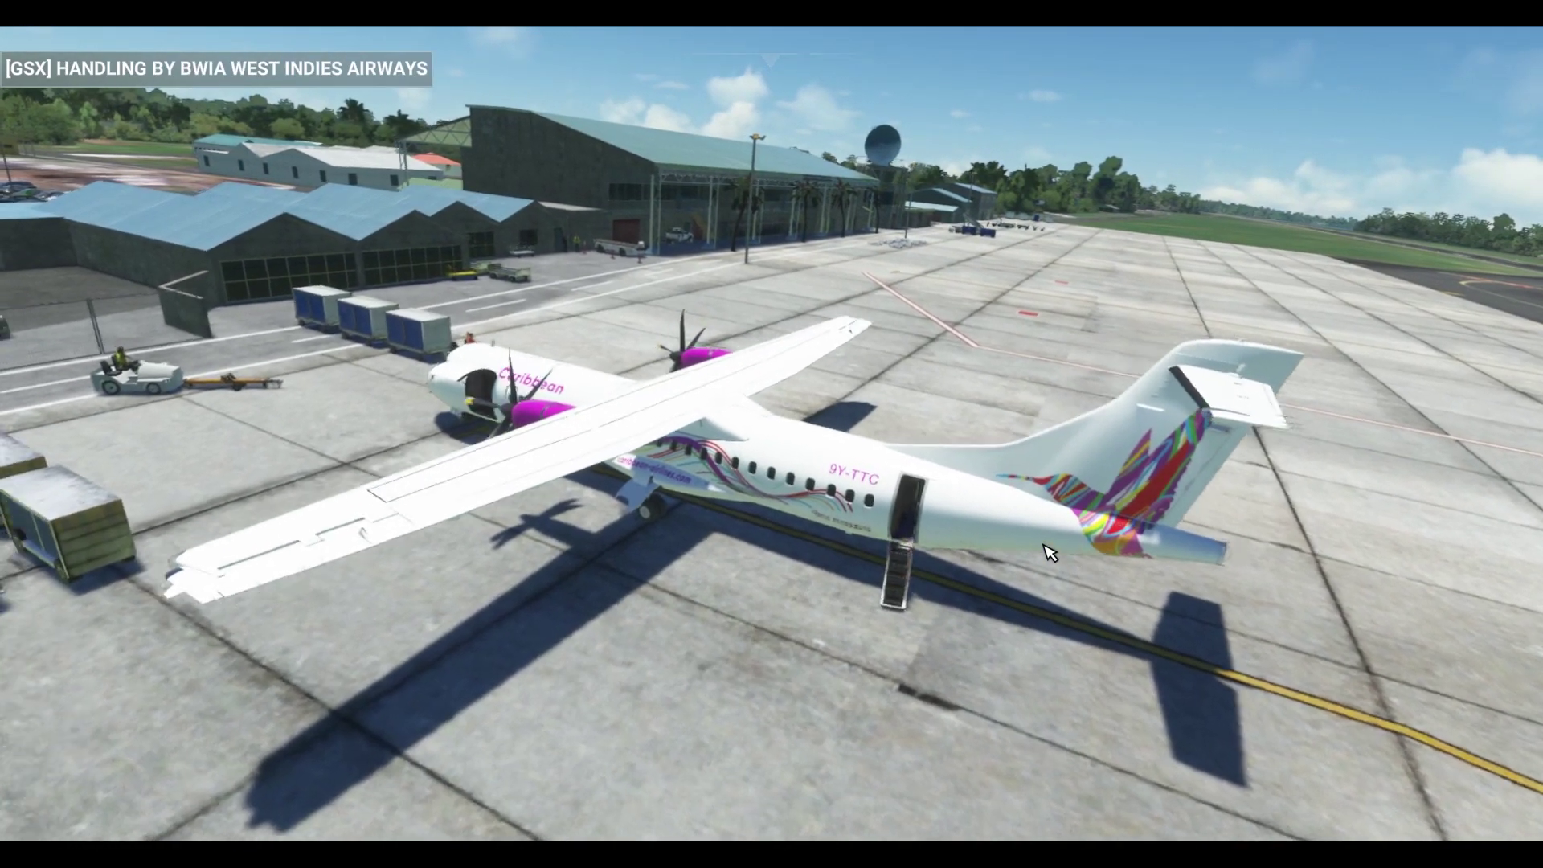
pyautogui.press('a')
pyautogui.press('s')
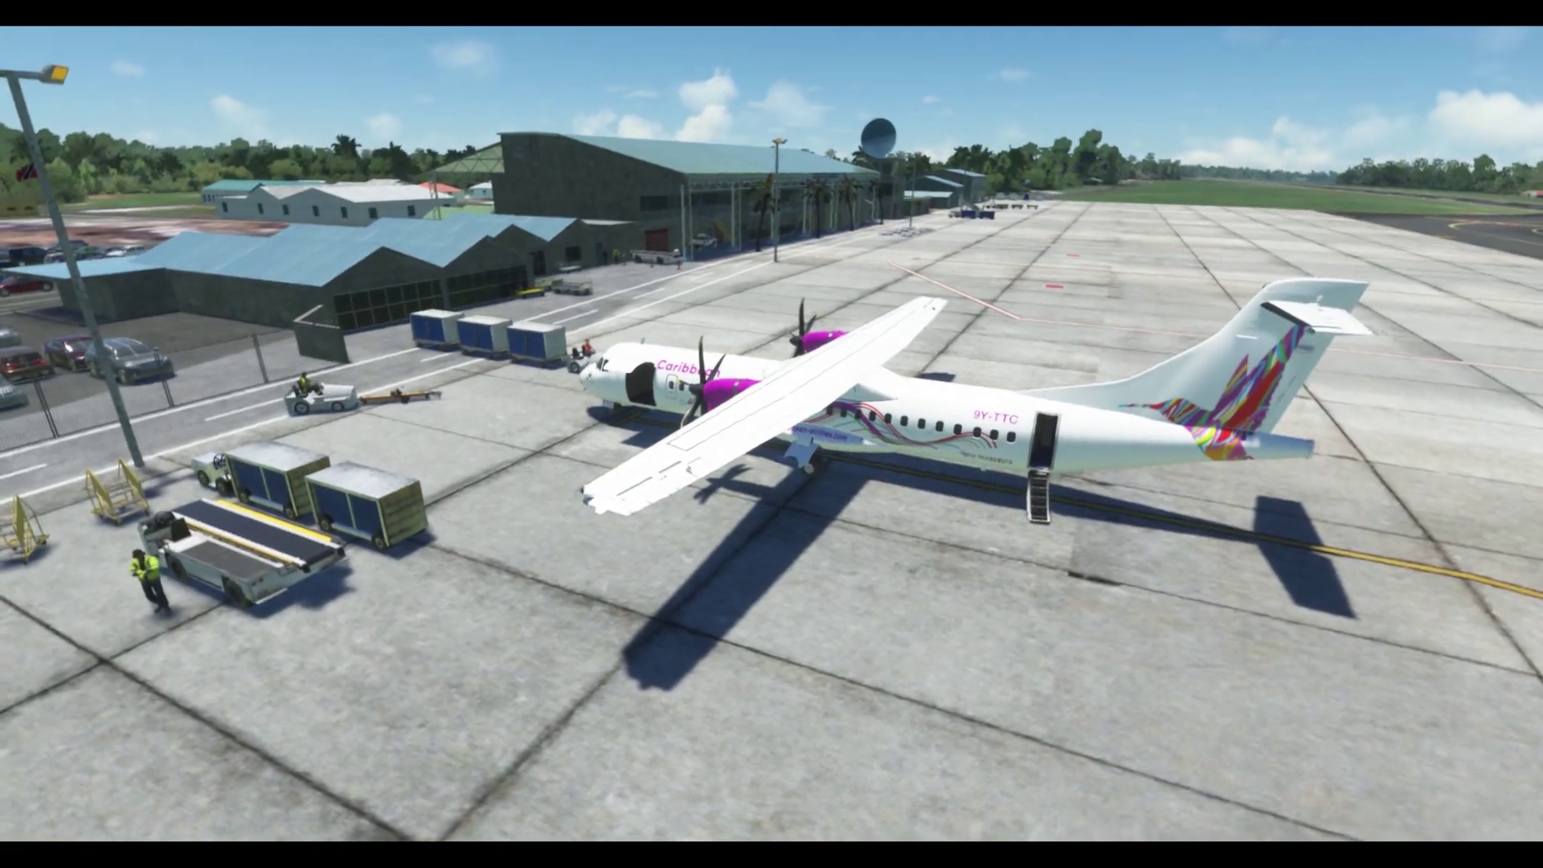